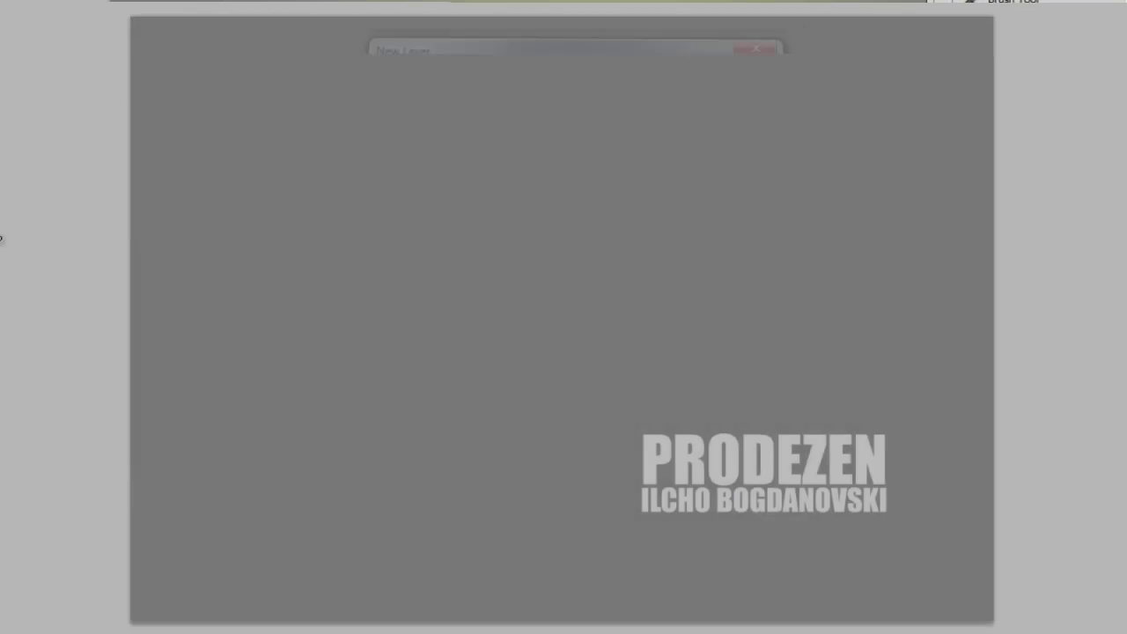
- Sketch the boxy outline of the head with its sides and top rim
left_click_drag(428, 282, 465, 402)
left_click_drag(621, 272, 592, 404)
left_click_drag(440, 199, 423, 264)
left_click_drag(593, 176, 632, 264)
left_click_drag(440, 130, 563, 130)
left_click_drag(414, 145, 387, 282)
left_click_drag(388, 299, 445, 414)
mouse_move(414, 146)
left_mouse_down()
mouse_move(599, 140)
mouse_move(629, 127)
left_mouse_up()
- Sketch the curved base below the head and widen the sketch with Free Transform
left_click_drag(380, 379, 608, 427)
left_click_drag(400, 383, 445, 440)
left_click_drag(440, 480, 607, 490)
left_click_drag(383, 379, 621, 421)
key("ctrl+t")
left_click_drag(639, 317, 674, 317)
left_click_drag(529, 317, 489, 317)
key("Return")
- Darken the base's lower-left side and reinforce the head's sides
mouse_move(353, 374)
left_mouse_down()
mouse_move(414, 498)
mouse_move(570, 500)
left_mouse_up()
mouse_move(371, 379)
left_mouse_down()
mouse_move(423, 467)
mouse_move(578, 500)
mouse_move(588, 407)
left_mouse_up()
left_click_drag(348, 231, 387, 362)
left_click_drag(387, 176, 340, 290)
mouse_move(608, 218)
left_mouse_down()
mouse_move(594, 165)
mouse_move(630, 264)
mouse_move(572, 401)
left_mouse_up()
left_click_drag(460, 335, 507, 337)
- Sketch the left and right eyes with a mark below the left eye
mouse_move(374, 236)
left_mouse_down()
mouse_move(451, 221)
mouse_move(474, 264)
left_mouse_up()
left_click_drag(475, 269, 396, 291)
mouse_move(537, 227)
left_mouse_down()
mouse_move(515, 300)
mouse_move(603, 264)
mouse_move(529, 308)
left_mouse_up()
left_click_drag(396, 291, 463, 299)
- Reinforce the head's top edge and its left and right sides
mouse_move(379, 207)
left_mouse_down()
mouse_move(349, 230)
mouse_move(345, 295)
left_mouse_up()
mouse_move(379, 148)
left_mouse_down()
mouse_move(586, 136)
mouse_move(630, 290)
left_mouse_up()
left_click_drag(621, 308, 573, 394)
left_click_drag(348, 304, 405, 372)
left_click_drag(601, 334, 577, 358)
left_click_drag(629, 273, 615, 333)
- Sketch the mouth and a mark below the nose, and darken the base bottom
left_click_drag(512, 332, 531, 380)
left_click_drag(467, 336, 523, 344)
left_click_drag(511, 336, 542, 342)
left_click_drag(402, 454, 572, 496)
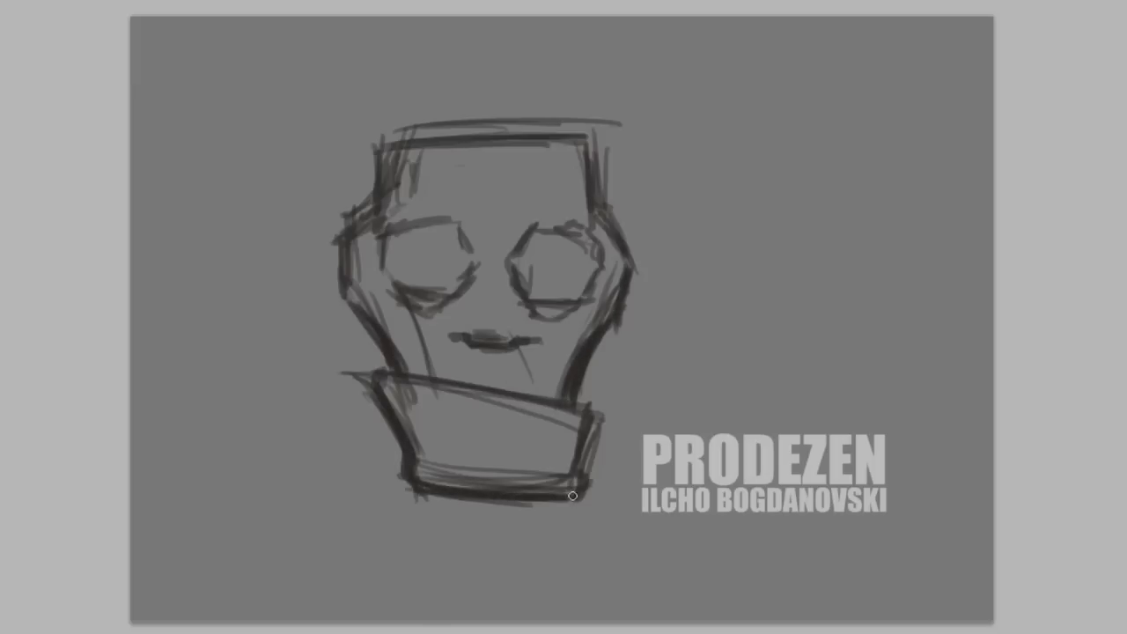
- Sketch two short legs with small feet below the base
left_click_drag(475, 498, 495, 550)
left_click_drag(539, 503, 526, 572)
left_click_drag(475, 502, 510, 539)
left_click_drag(539, 502, 528, 531)
mouse_move(451, 460)
left_mouse_down()
mouse_move(503, 459)
mouse_move(436, 459)
left_mouse_up()
- Sketch the nose bridge and brows over both eyes
mouse_move(481, 252)
left_mouse_down()
mouse_move(519, 225)
mouse_move(500, 313)
left_mouse_up()
left_click_drag(524, 230, 579, 222)
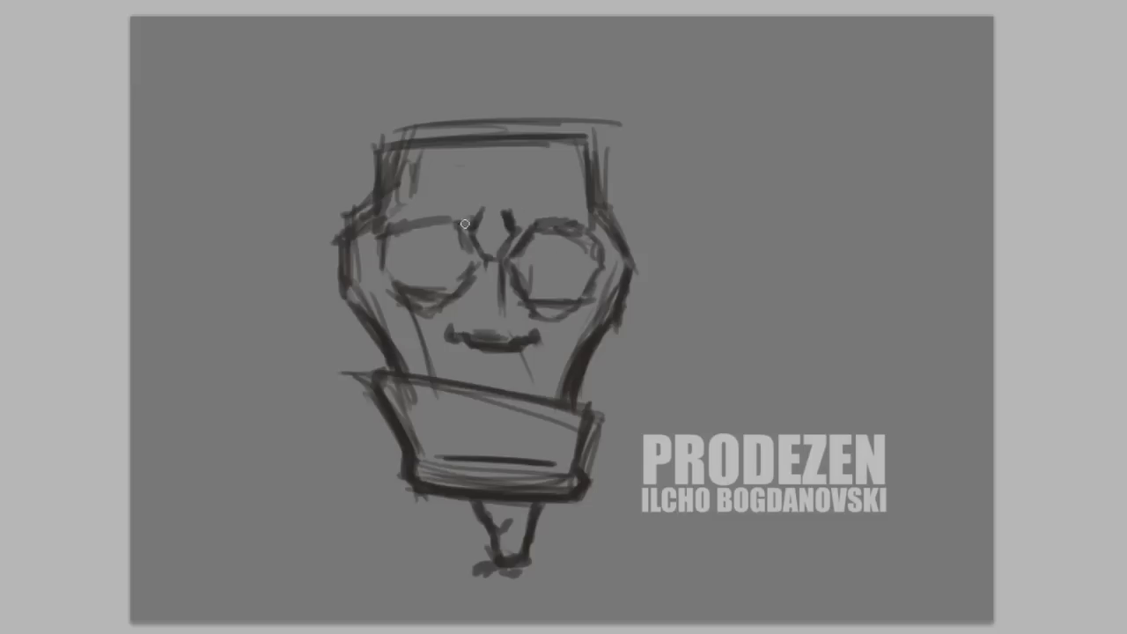
left_click_drag(387, 231, 454, 225)
left_click_drag(531, 230, 588, 227)
mouse_move(398, 215)
left_mouse_down()
mouse_move(469, 192)
mouse_move(588, 203)
left_mouse_up()
- Darken the top of the head, its sides and the left ear
mouse_move(398, 121)
left_mouse_down()
mouse_move(543, 108)
mouse_move(604, 118)
mouse_move(475, 102)
left_mouse_up()
mouse_move(578, 119)
left_mouse_down()
mouse_move(632, 236)
mouse_move(637, 275)
left_mouse_up()
left_click_drag(354, 225, 361, 313)
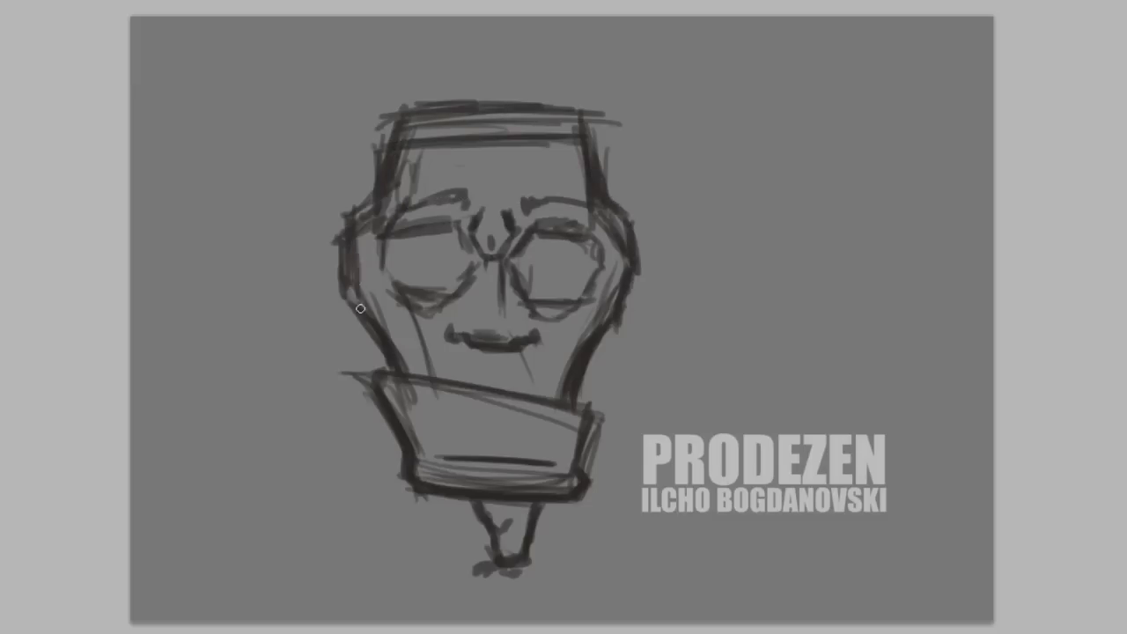
left_click_drag(324, 208, 347, 298)
mouse_move(368, 204)
left_mouse_down()
mouse_move(475, 95)
mouse_move(595, 166)
left_mouse_up()
left_click_drag(516, 275, 577, 317)
left_click_drag(415, 308, 467, 280)
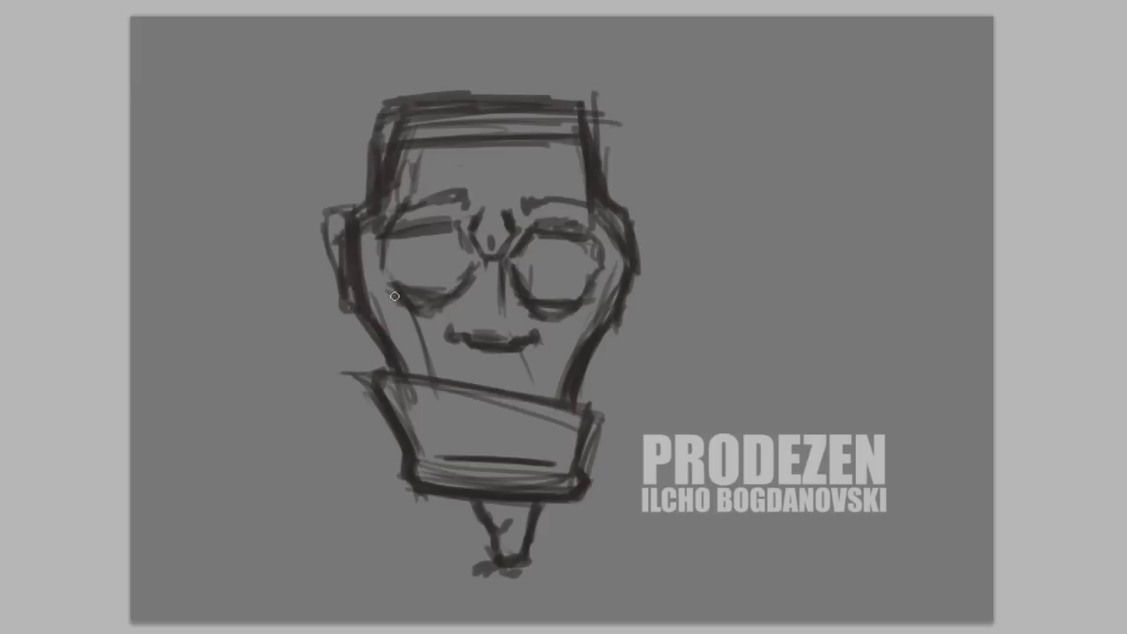
- Redraw the heavy bags beneath the eyes and the lower lids
left_click_drag(387, 285, 460, 322)
left_click_drag(403, 278, 465, 280)
mouse_move(521, 270)
left_mouse_down()
mouse_move(557, 291)
mouse_move(586, 272)
left_mouse_up()
mouse_move(392, 242)
left_mouse_down()
mouse_move(384, 270)
mouse_move(433, 220)
mouse_move(443, 234)
mouse_move(421, 264)
left_mouse_up()
- Draw pupils and mouth-corner lines, then start a clean line at the head's top-left
mouse_move(564, 243)
left_mouse_down()
mouse_move(537, 269)
mouse_move(485, 275)
left_mouse_up()
left_click_drag(447, 333, 437, 365)
left_click_drag(539, 331, 548, 384)
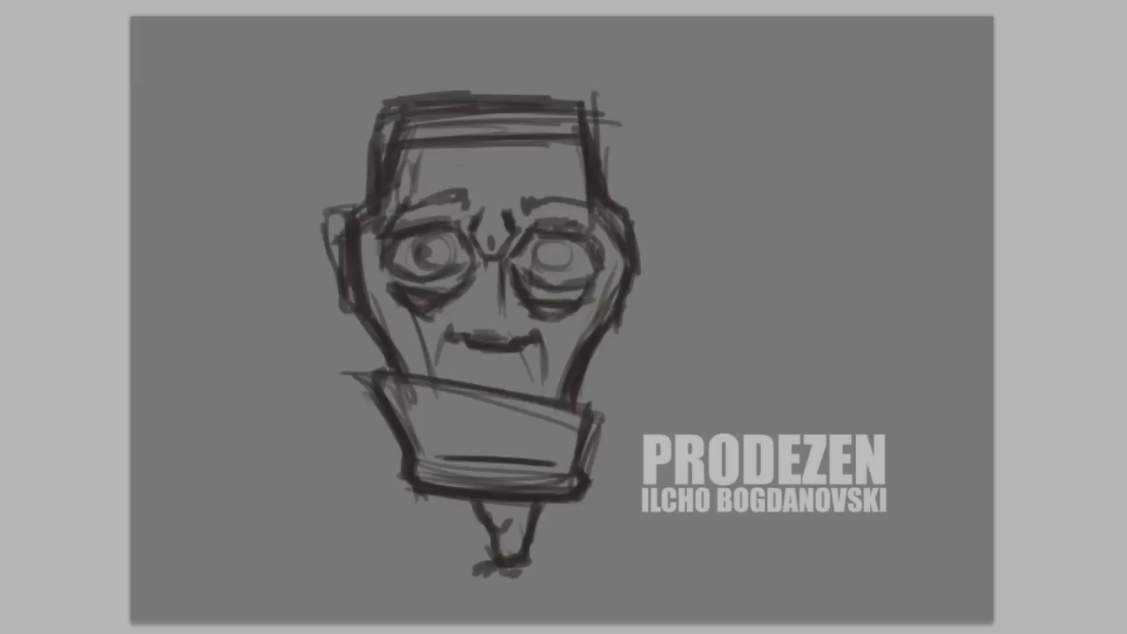
right_click(475, 189)
mouse_move(410, 108)
left_mouse_down()
mouse_move(355, 299)
mouse_move(398, 362)
mouse_move(391, 349)
left_mouse_up()
- Ink clean outlines for the left ear, both eyelids and the right eyebrow
mouse_move(355, 208)
left_mouse_down()
mouse_move(360, 308)
mouse_move(456, 290)
left_mouse_up()
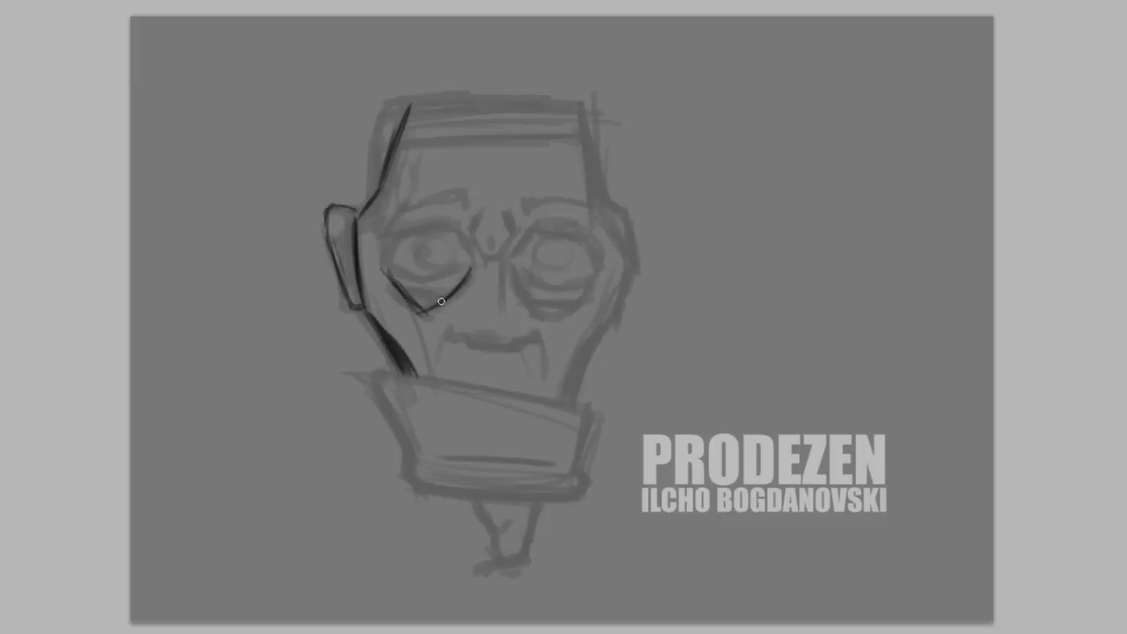
left_click_drag(389, 261, 393, 270)
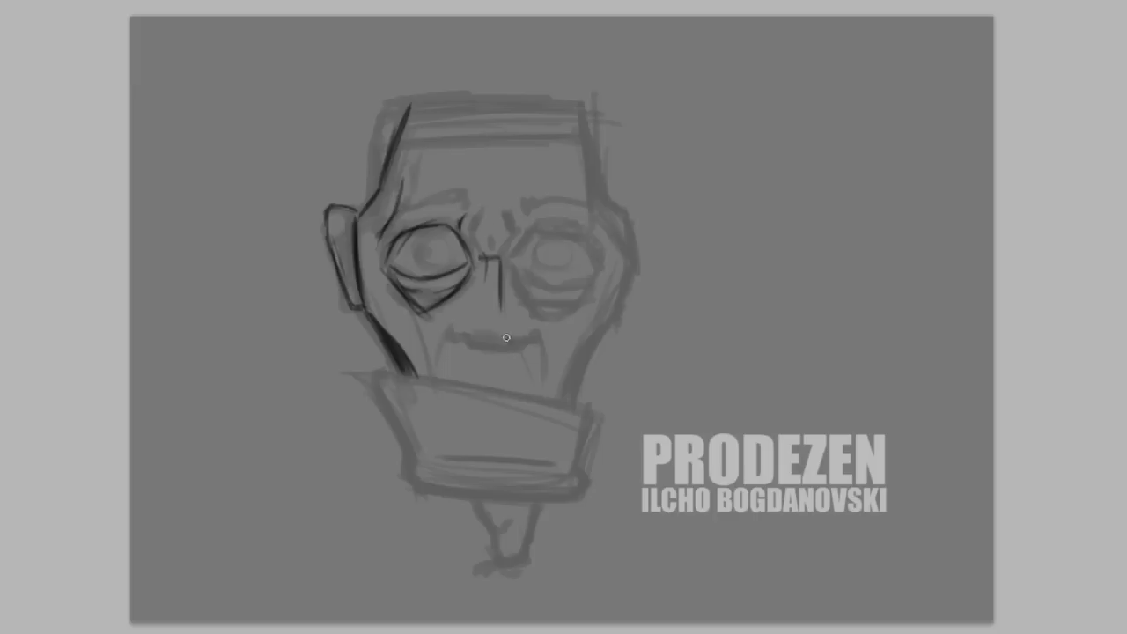
left_click_drag(529, 295, 600, 271)
mouse_move(517, 264)
left_mouse_down()
mouse_move(602, 269)
mouse_move(589, 260)
left_mouse_up()
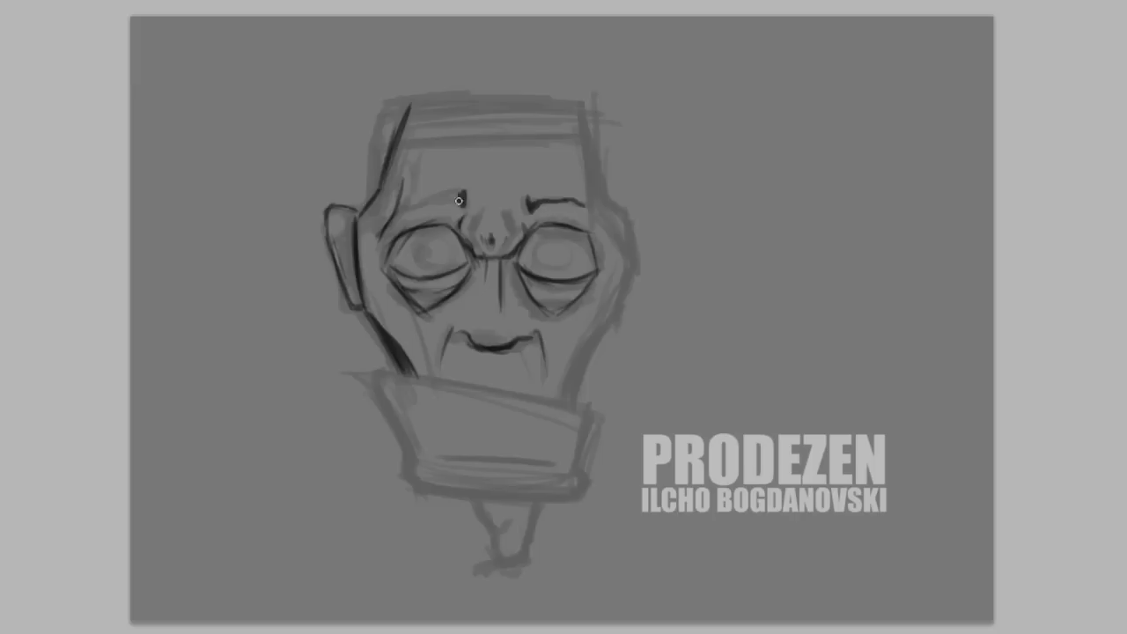
left_click_drag(551, 199, 591, 203)
- Ink the collar band's edges, an inner collar line and the neck's right edge
mouse_move(378, 371)
left_mouse_down()
mouse_move(410, 453)
mouse_move(537, 496)
mouse_move(595, 407)
left_mouse_up()
left_click_drag(443, 458, 556, 462)
left_click_drag(381, 391, 414, 455)
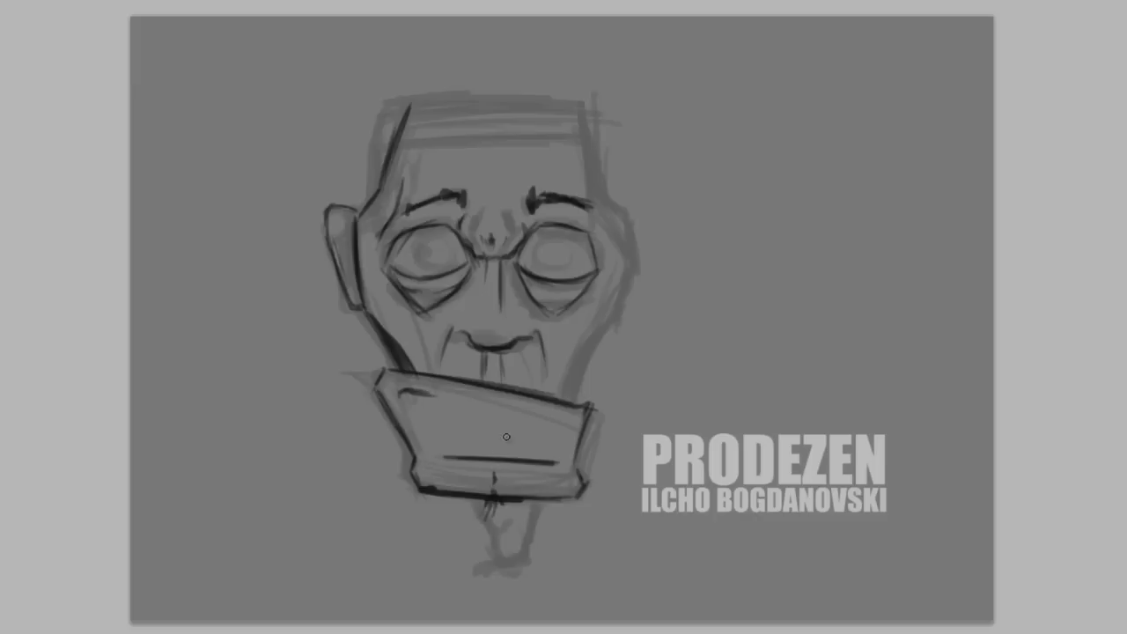
left_click_drag(601, 344, 574, 402)
- Ink the face's right edge, the top of the head and its upper edges
left_click_drag(624, 286, 588, 114)
left_click_drag(411, 104, 581, 109)
left_click_drag(412, 139, 403, 190)
left_click_drag(578, 117, 594, 206)
left_click_drag(498, 100, 500, 128)
- Draw forehead wrinkles, both pupils and the bag under the right eye
mouse_move(454, 137)
left_mouse_down()
mouse_move(564, 140)
mouse_move(546, 151)
left_mouse_up()
left_click_drag(448, 161, 539, 163)
left_click_drag(481, 171, 490, 177)
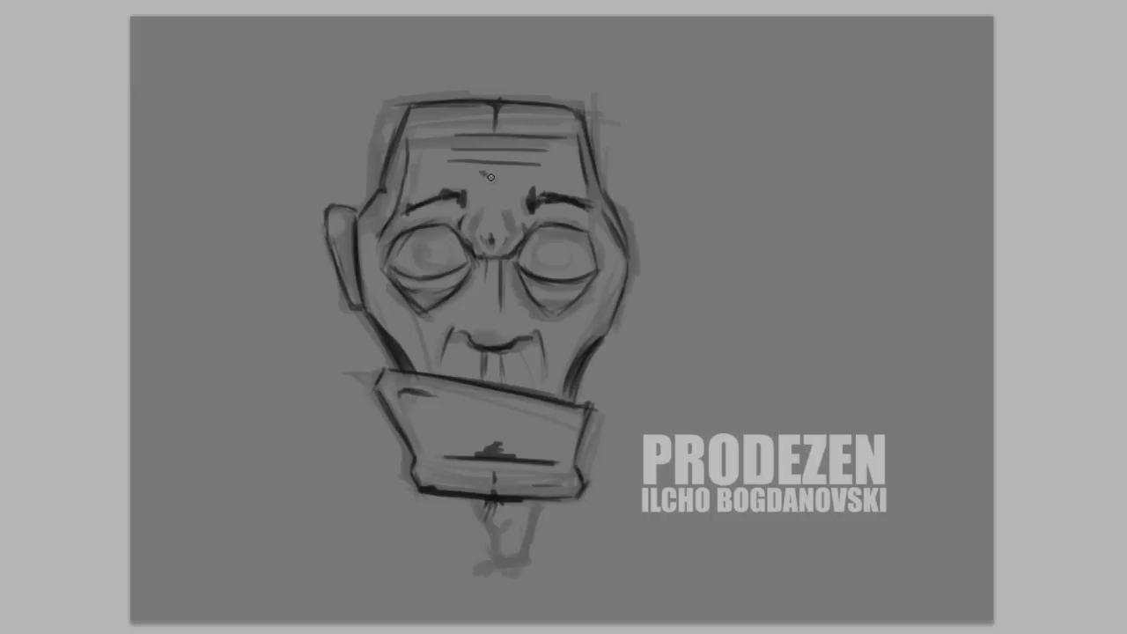
left_click_drag(537, 256, 539, 260)
left_click_drag(419, 245, 413, 262)
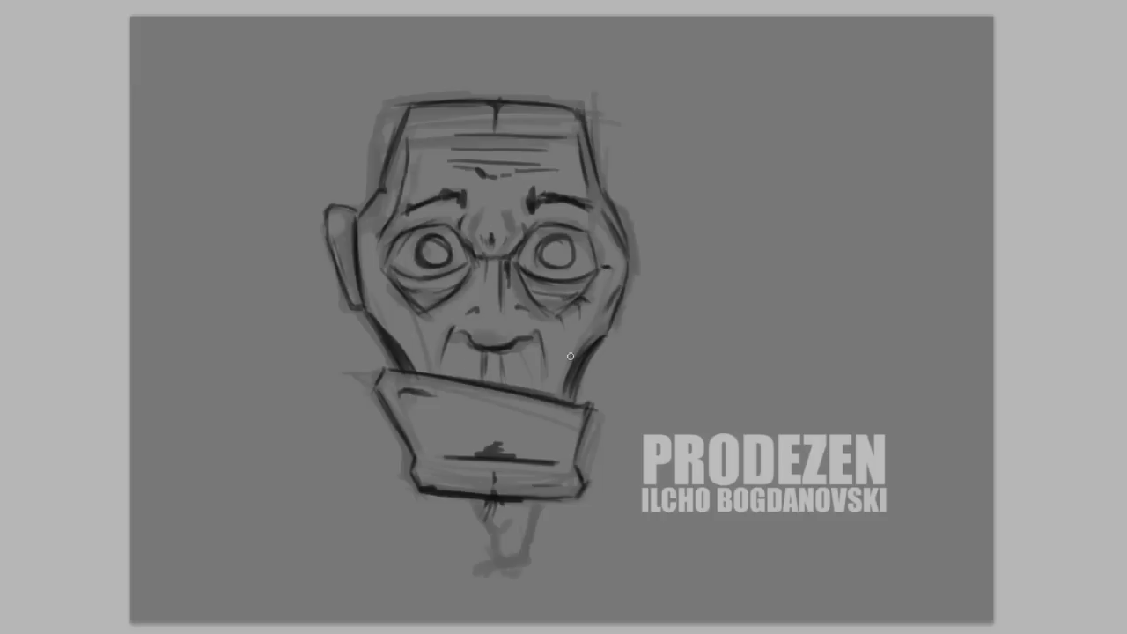
left_click_drag(532, 300, 550, 318)
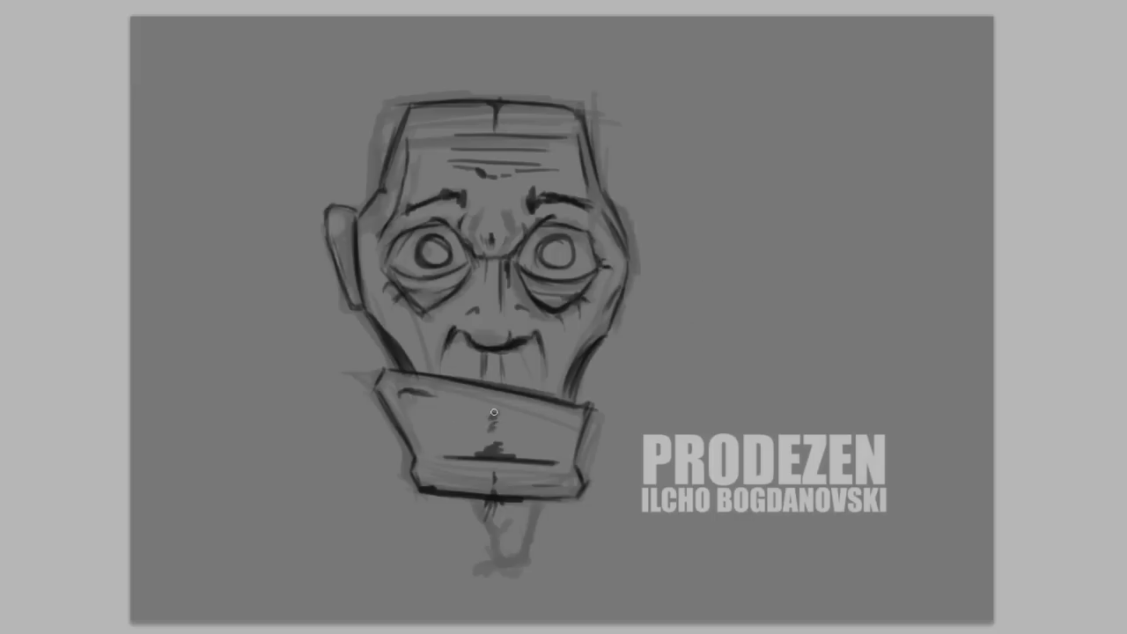
- Ink the neck, right ear and forehead edges, then save the file as PSD
left_click_drag(538, 499, 525, 565)
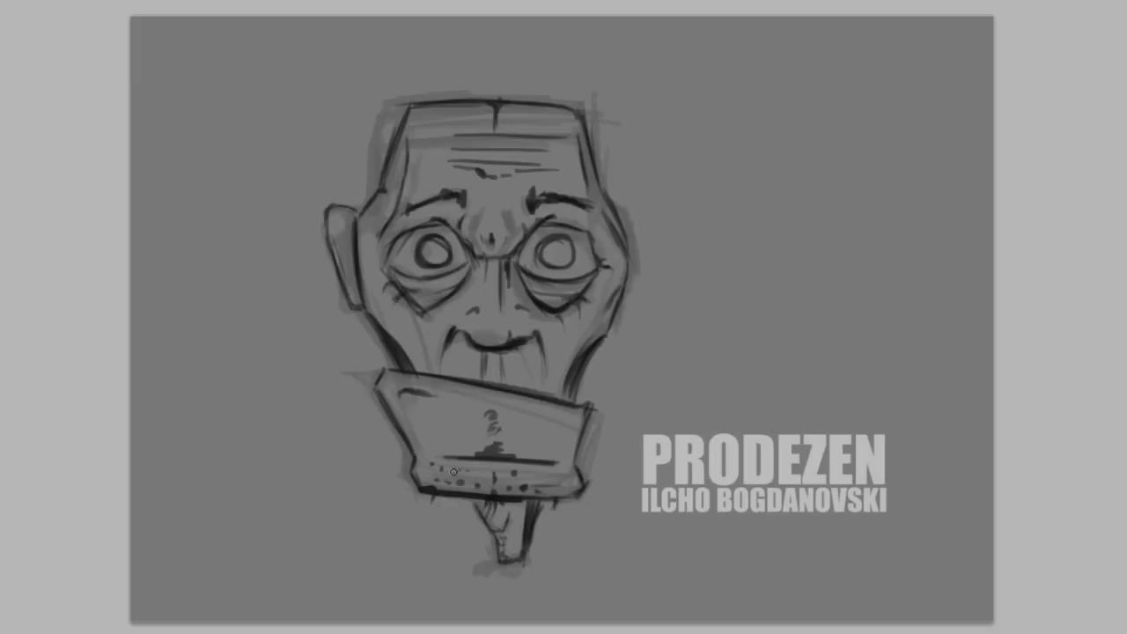
left_click_drag(649, 224, 618, 313)
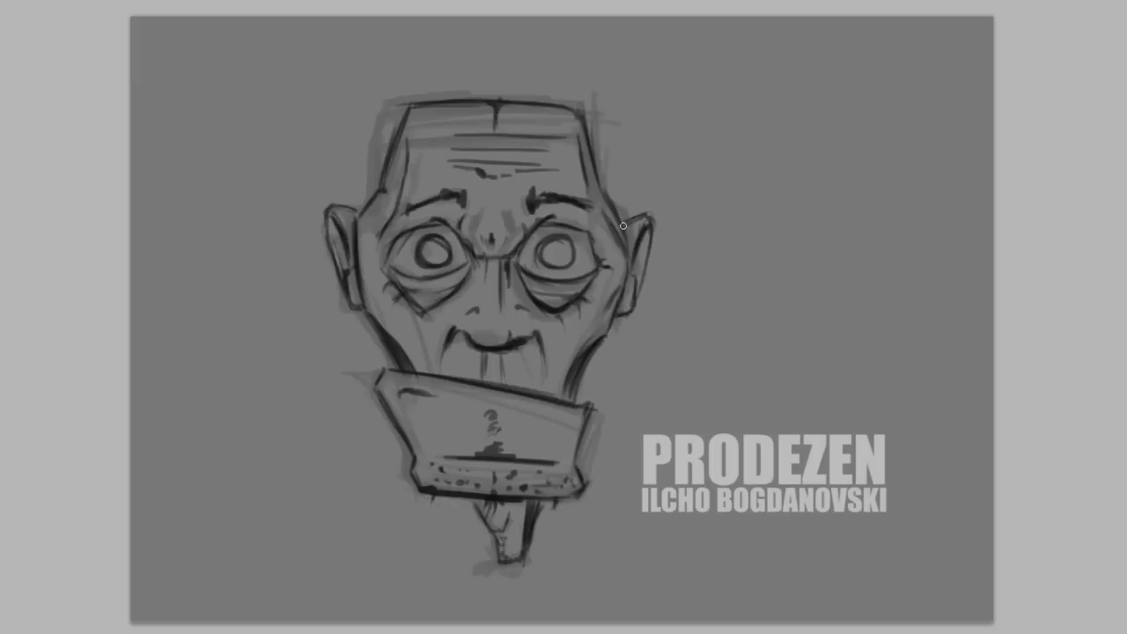
left_click_drag(581, 128, 601, 197)
left_click_drag(408, 123, 389, 191)
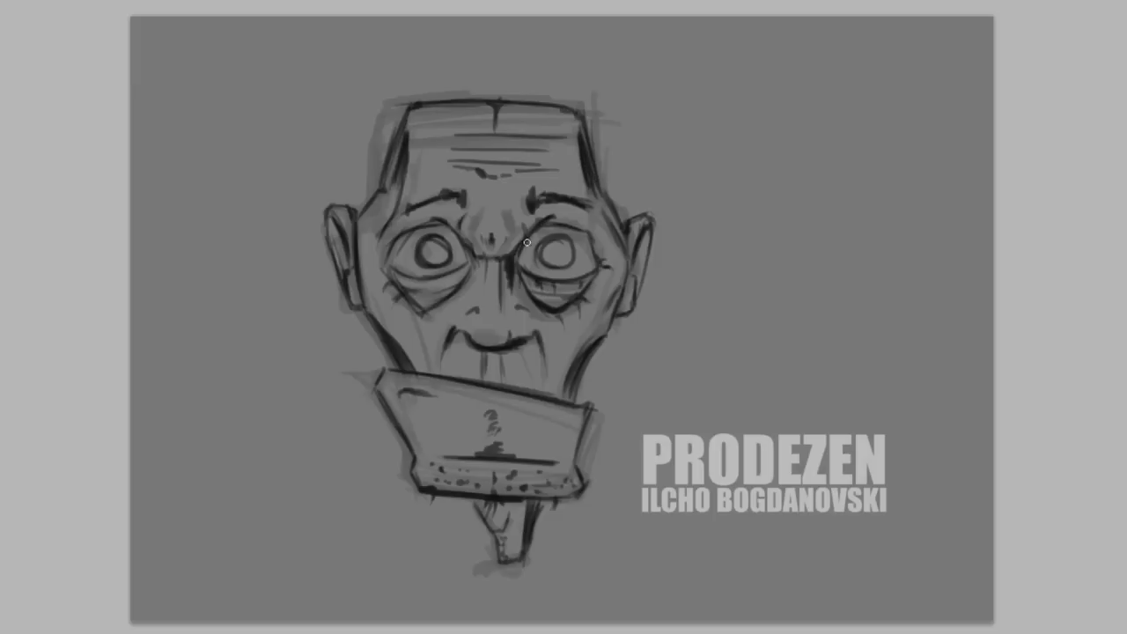
key("ctrl+s")
key("Return")
key("Return")
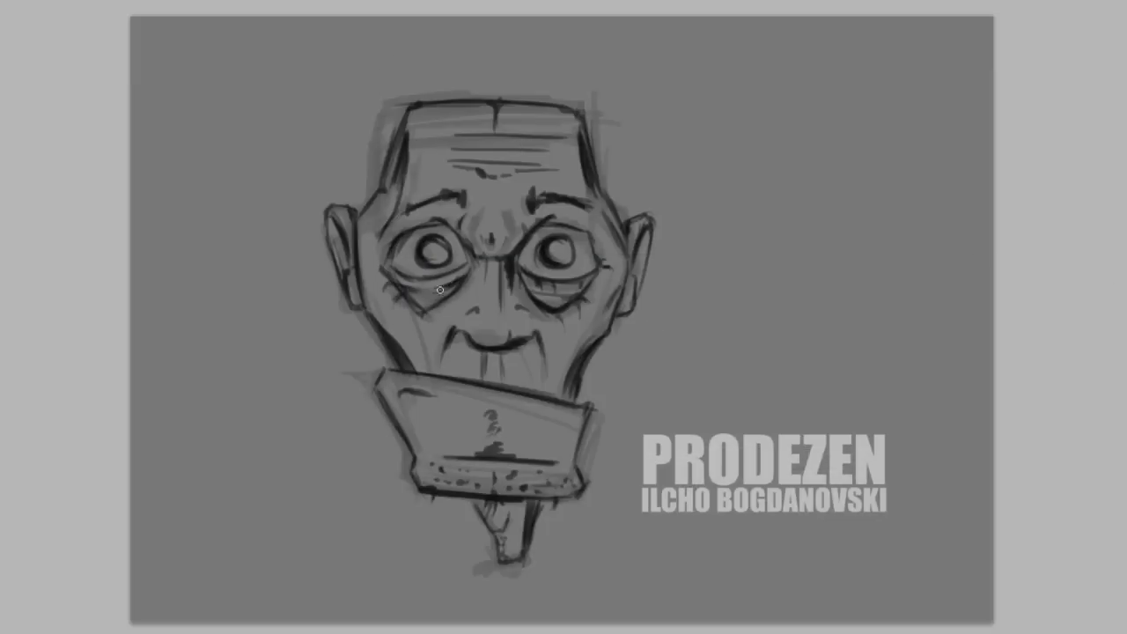
- Darken the left ear's outline and the forehead wrinkle lines
left_click_drag(339, 250, 356, 310)
left_click_drag(350, 204, 338, 250)
mouse_move(472, 141)
left_mouse_down()
mouse_move(558, 136)
mouse_move(534, 146)
left_mouse_up()
- Darken the head top and neck lines, then paint a brown base on a new layer
left_click_drag(495, 107, 529, 97)
mouse_move(433, 459)
left_mouse_down()
mouse_move(546, 482)
mouse_move(509, 568)
left_mouse_up()
key("ctrl+shift+n")
key("Return")
right_click(758, 233)
left_click_drag(795, 272, 818, 272)
mouse_move(528, 132)
left_mouse_down()
mouse_move(447, 120)
mouse_move(440, 342)
mouse_move(520, 365)
mouse_move(537, 144)
mouse_move(516, 540)
mouse_move(596, 158)
left_mouse_up()
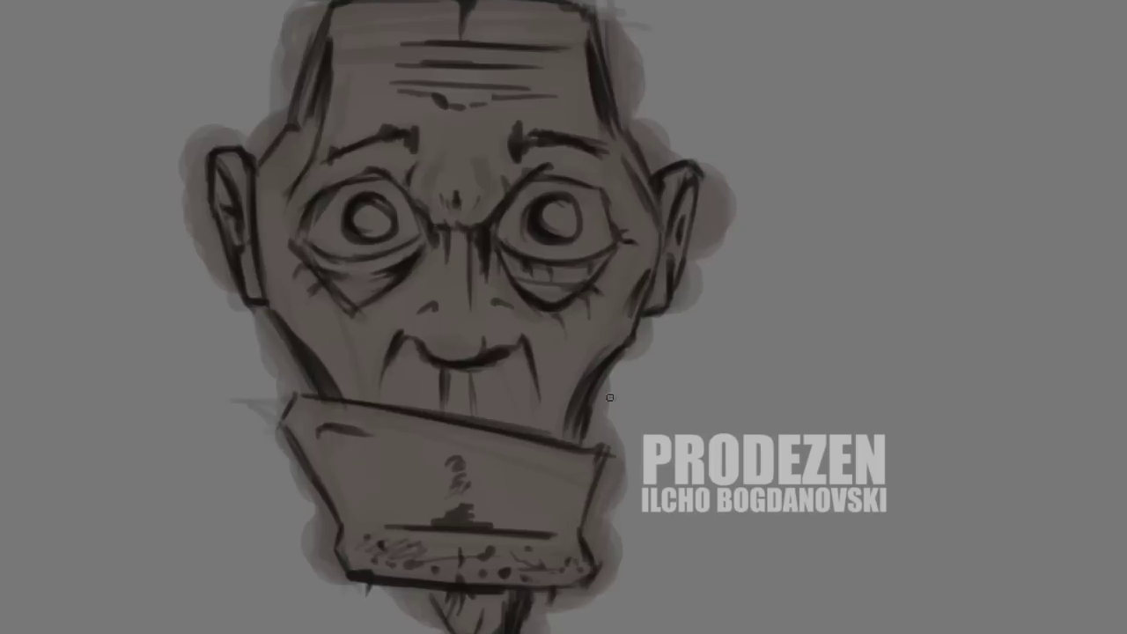
left_click_drag(599, 458, 617, 568)
- Paint grey over the brown spill around the ear, head and collar, then fit the canvas
mouse_move(634, 434)
left_mouse_down()
mouse_move(652, 339)
mouse_move(702, 218)
mouse_move(638, 141)
mouse_move(642, 88)
mouse_move(713, 168)
mouse_move(713, 264)
left_mouse_up()
mouse_move(269, 119)
left_mouse_down()
mouse_move(252, 150)
mouse_move(267, 63)
mouse_move(189, 151)
mouse_move(211, 318)
mouse_move(274, 411)
mouse_move(259, 326)
left_mouse_up()
scroll(309, 370, "down", 3)
mouse_move(304, 291)
left_mouse_down()
mouse_move(325, 423)
mouse_move(437, 486)
mouse_move(519, 565)
mouse_move(550, 440)
mouse_move(604, 431)
left_mouse_up()
key("ctrl+0")
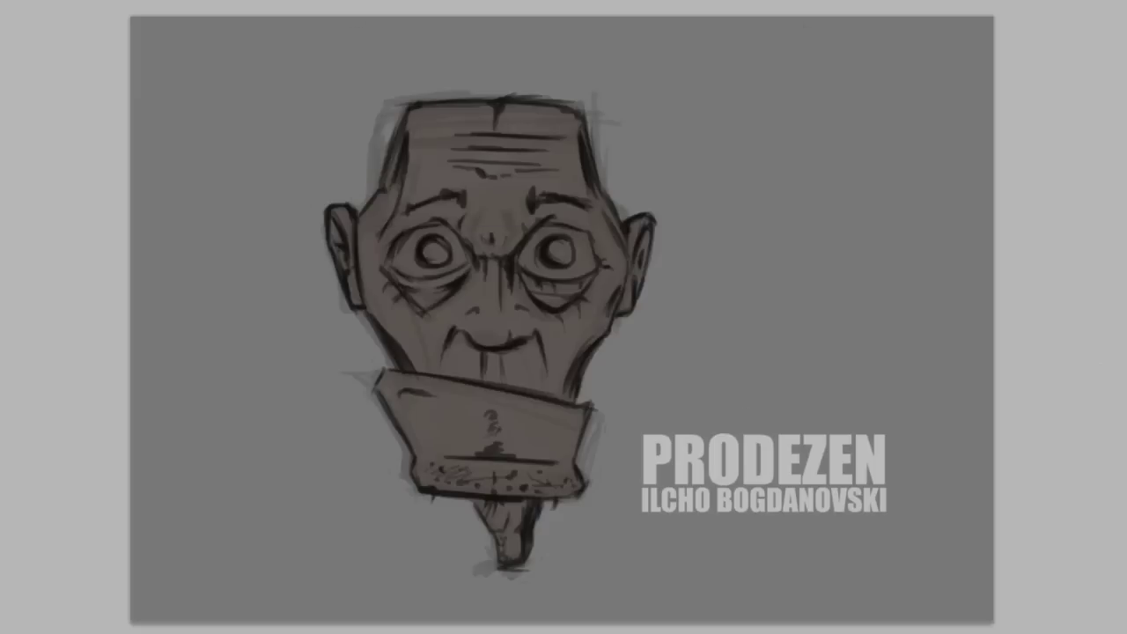
- Paint lighter tan over the cheek with a smaller brush, then shrink it further
right_click(706, 296)
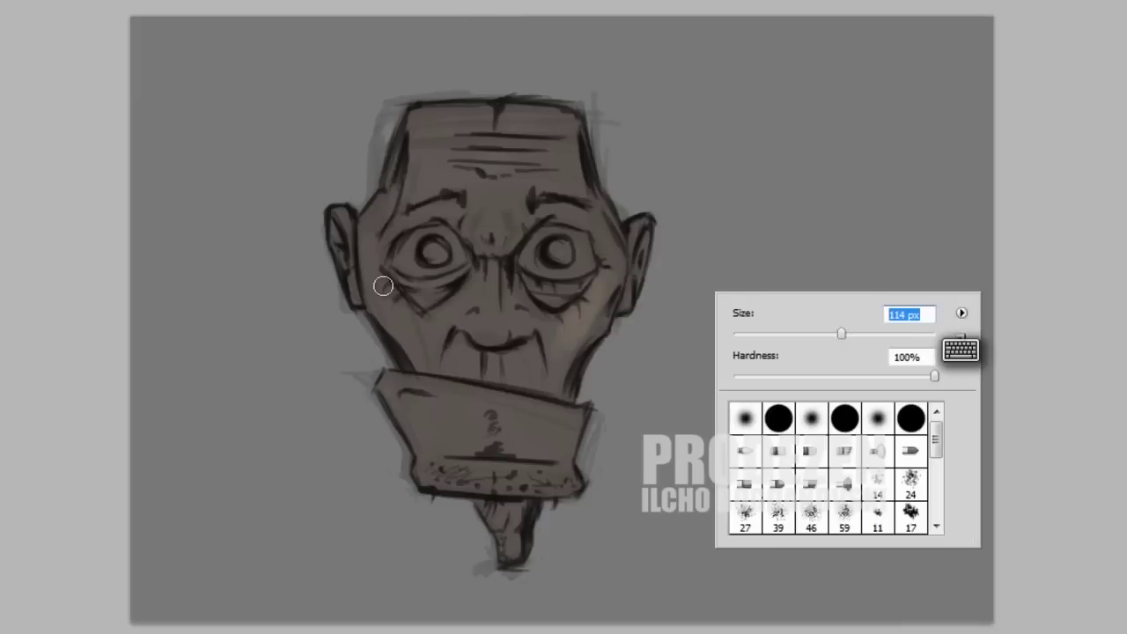
key("Return")
mouse_move(417, 346)
left_mouse_down()
mouse_move(410, 194)
mouse_move(523, 116)
mouse_move(433, 176)
mouse_move(533, 215)
mouse_move(513, 314)
mouse_move(440, 339)
mouse_move(446, 408)
mouse_move(424, 394)
left_mouse_up()
right_click(618, 308)
key("Return")
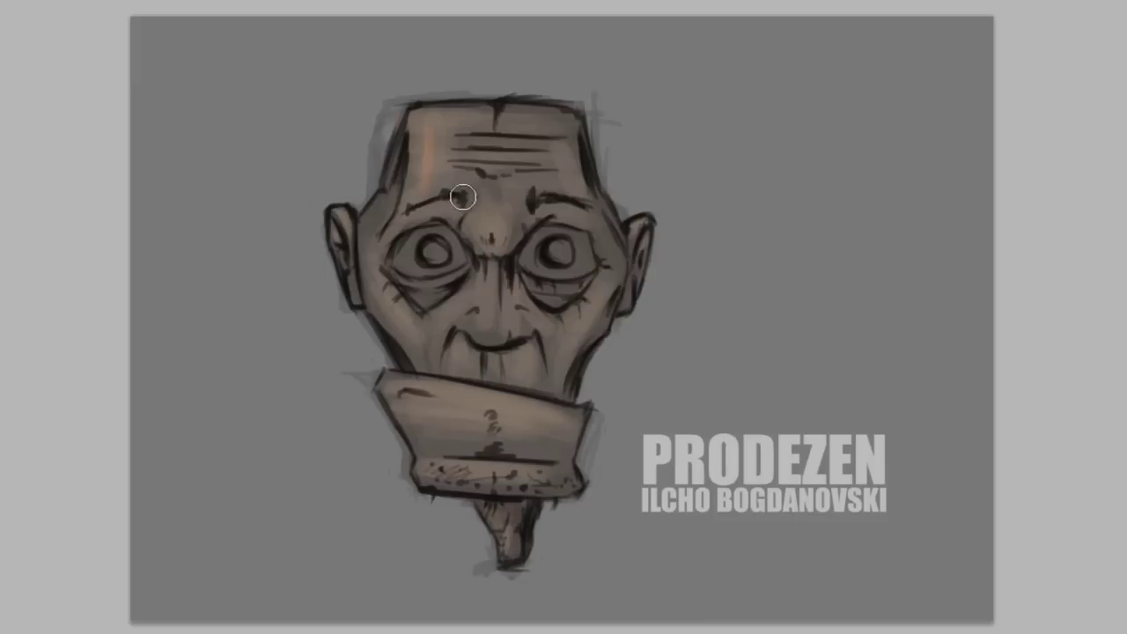
- Warm the forehead, nose bridge, collar and chin with orange-pink tones
mouse_move(440, 193)
left_mouse_down()
mouse_move(502, 239)
mouse_move(401, 209)
left_mouse_up()
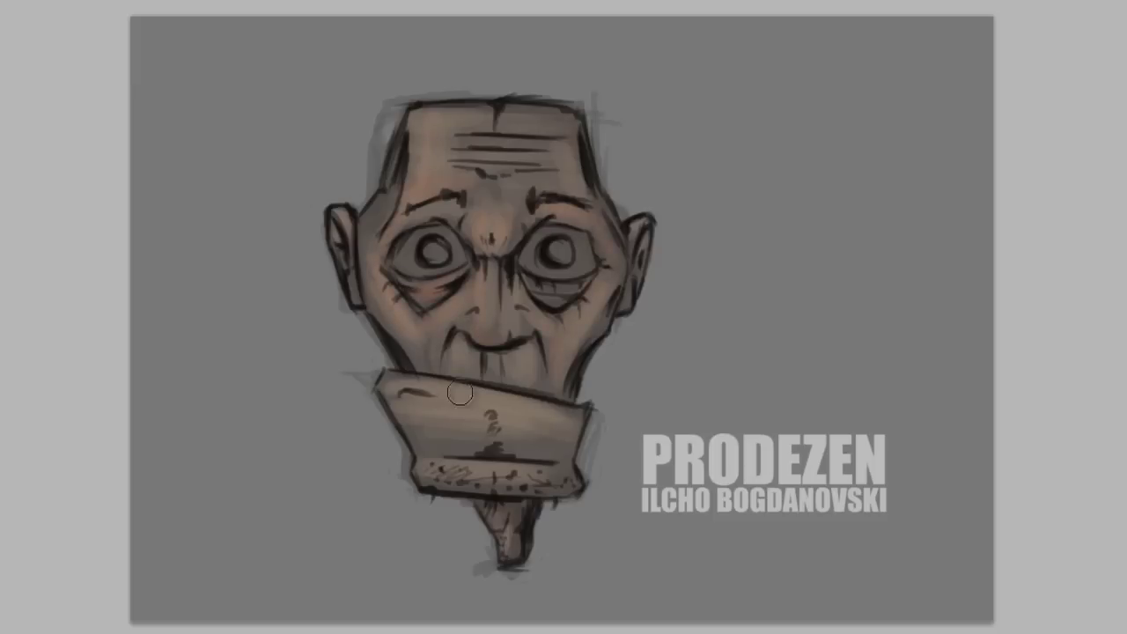
left_click_drag(411, 418, 503, 535)
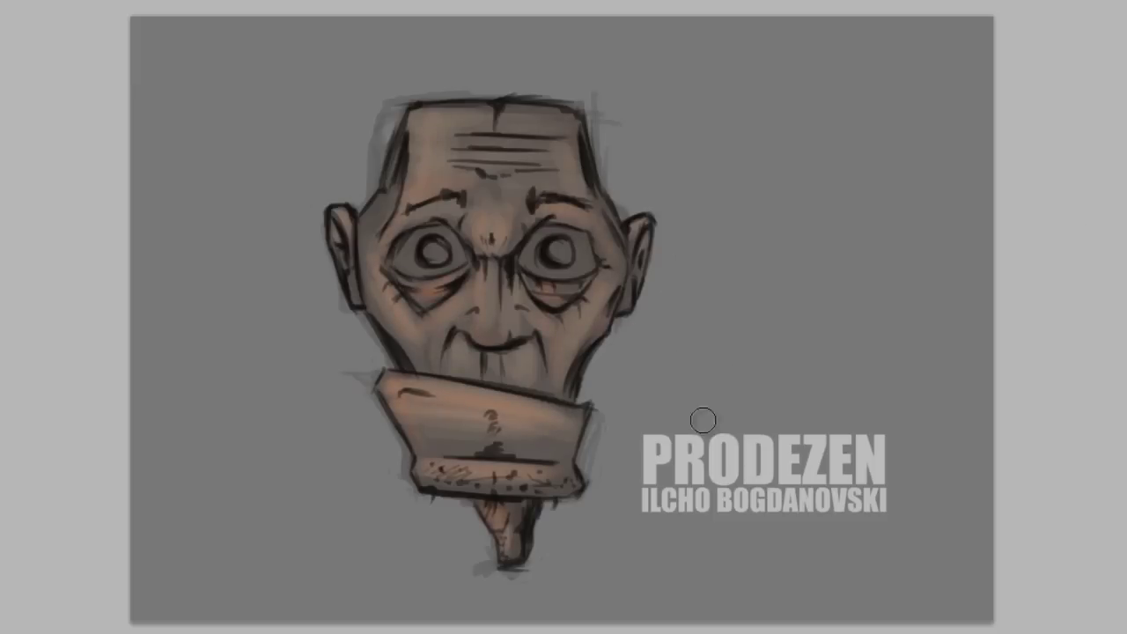
key("bracketleft")
key("bracketleft")
key("bracketleft")
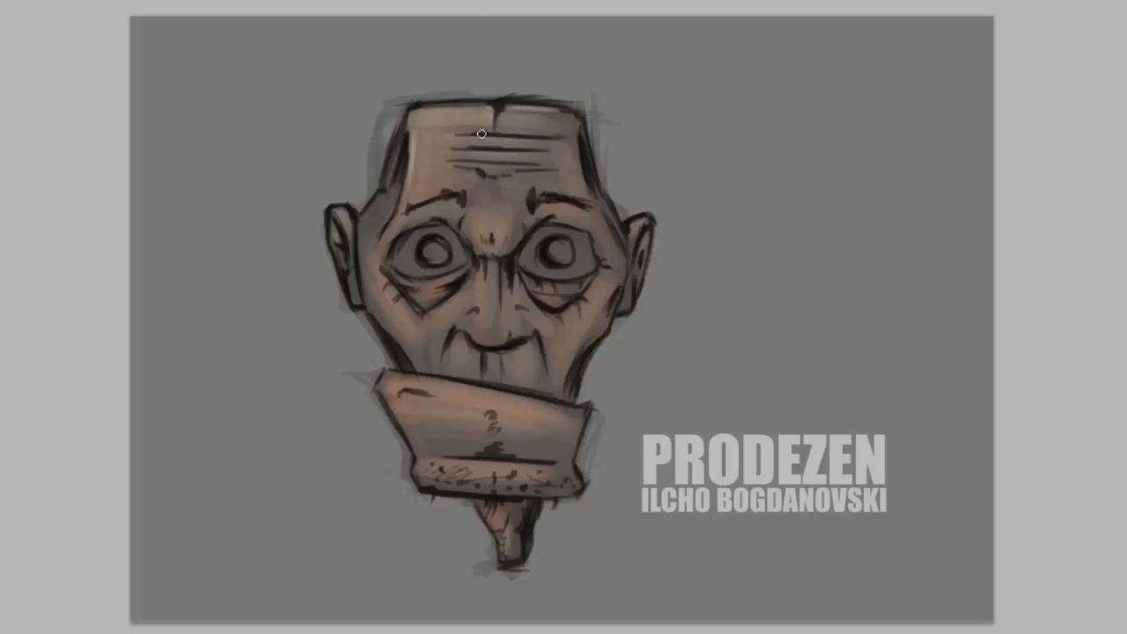
right_click(682, 223)
key("Escape")
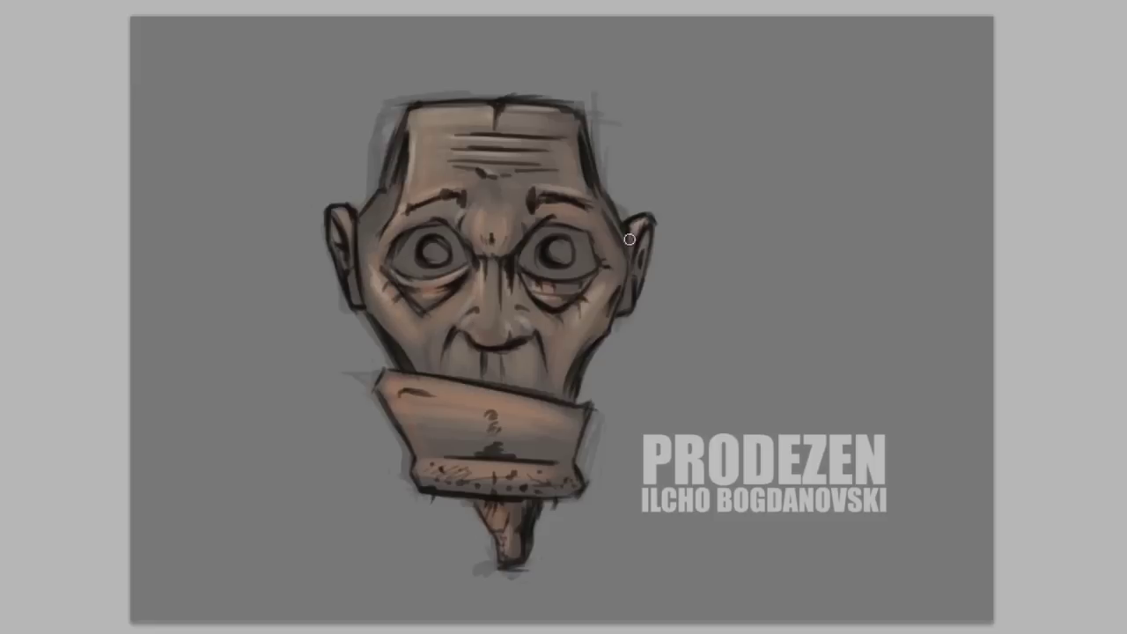
right_click(563, 458)
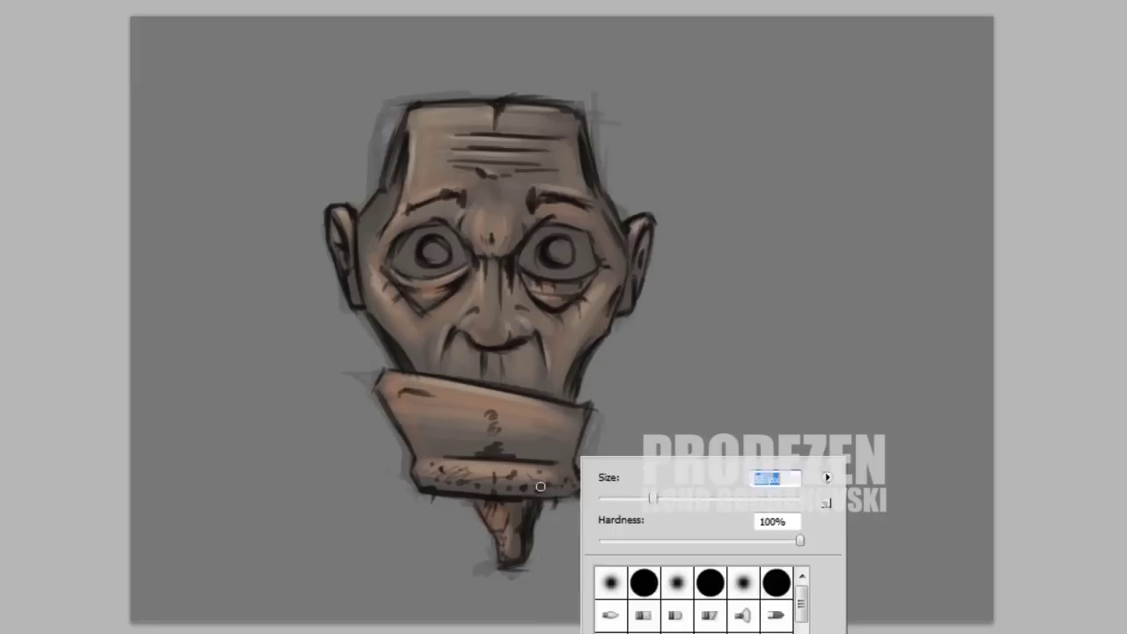
- Resize the brush and paint warmer light tones on the left cheek
right_click(423, 141)
right_click(515, 111)
right_click(603, 169)
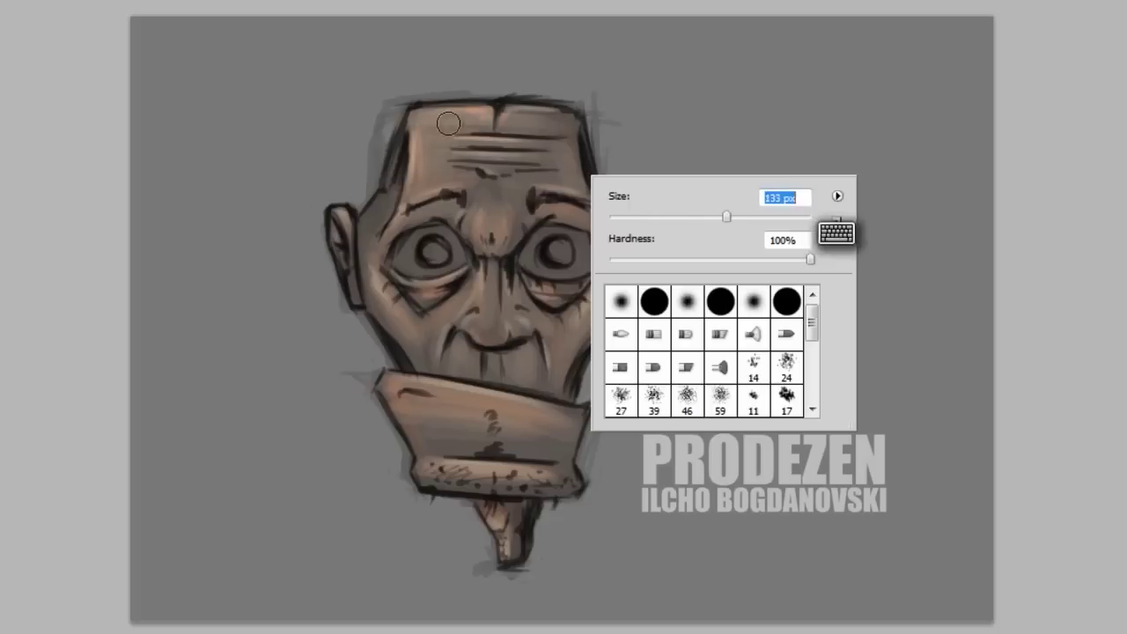
right_click(384, 240)
key("Return")
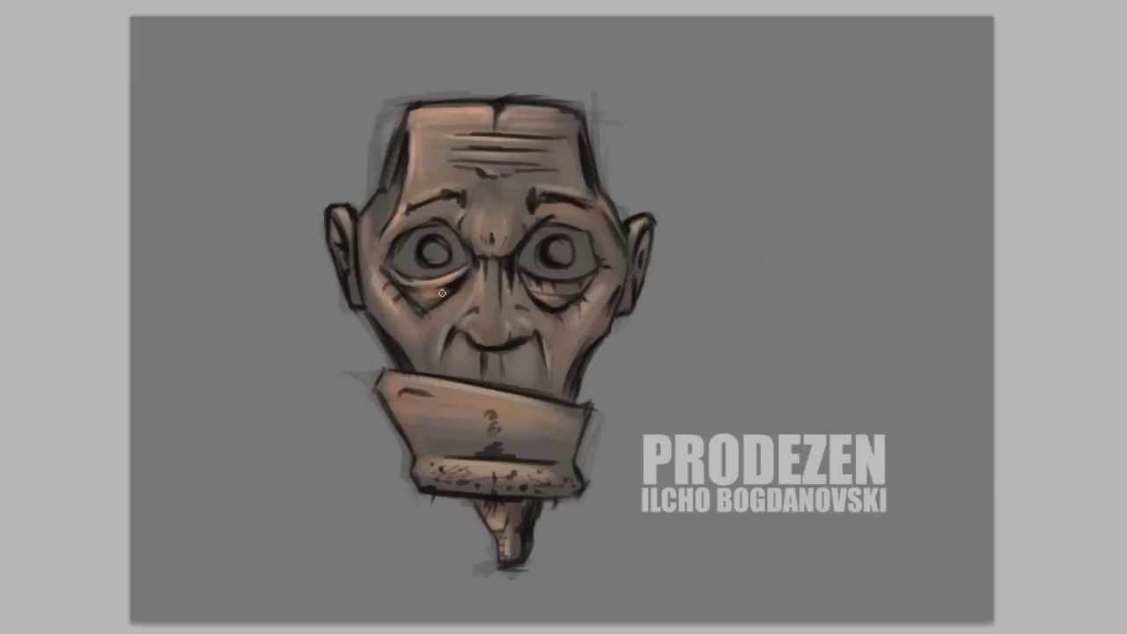
left_click_drag(394, 292, 388, 310)
- Add light highlights across the jaw band and pick a light greyish foreground colour
right_click(783, 258)
key("Return")
left_click_drag(396, 391, 529, 409)
left_click(3, 471)
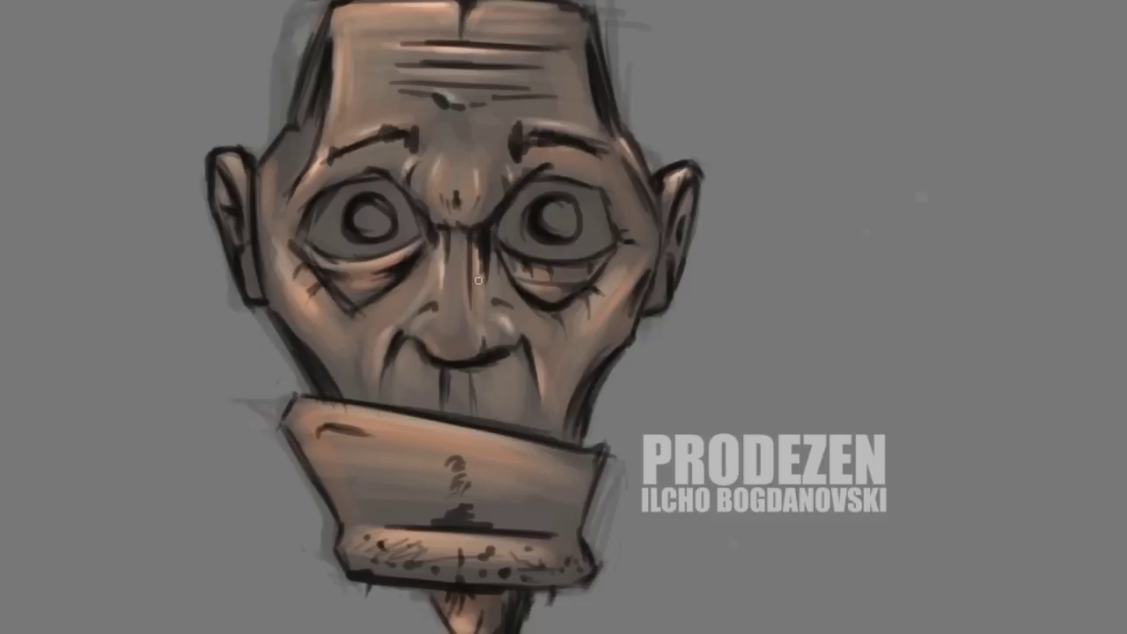
right_click(625, 306)
key("Return")
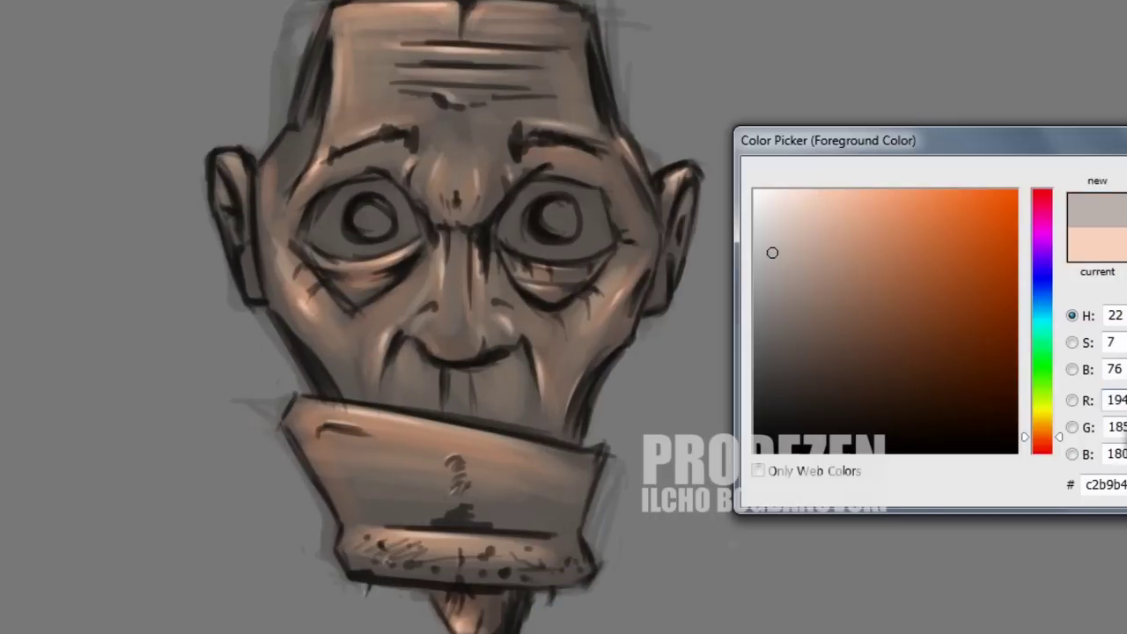
- Choose a light grey and paint over the whites of both eyes
left_click(835, 244)
left_click(793, 206)
key("Return")
mouse_move(333, 244)
left_mouse_down()
mouse_move(347, 196)
mouse_move(369, 224)
left_mouse_up()
mouse_move(523, 239)
left_mouse_down()
mouse_move(549, 196)
mouse_move(572, 229)
left_mouse_up()
mouse_move(326, 238)
left_mouse_down()
mouse_move(388, 206)
mouse_move(370, 251)
left_mouse_up()
mouse_move(506, 251)
left_mouse_down()
mouse_move(600, 246)
mouse_move(546, 198)
mouse_move(563, 207)
left_mouse_up()
left_click_drag(334, 242, 396, 205)
- Darken the outer and lower rims of the right eye with a thin dark line
mouse_move(608, 194)
left_mouse_down()
mouse_move(598, 242)
mouse_move(572, 264)
left_mouse_up()
left_click_drag(617, 216, 572, 259)
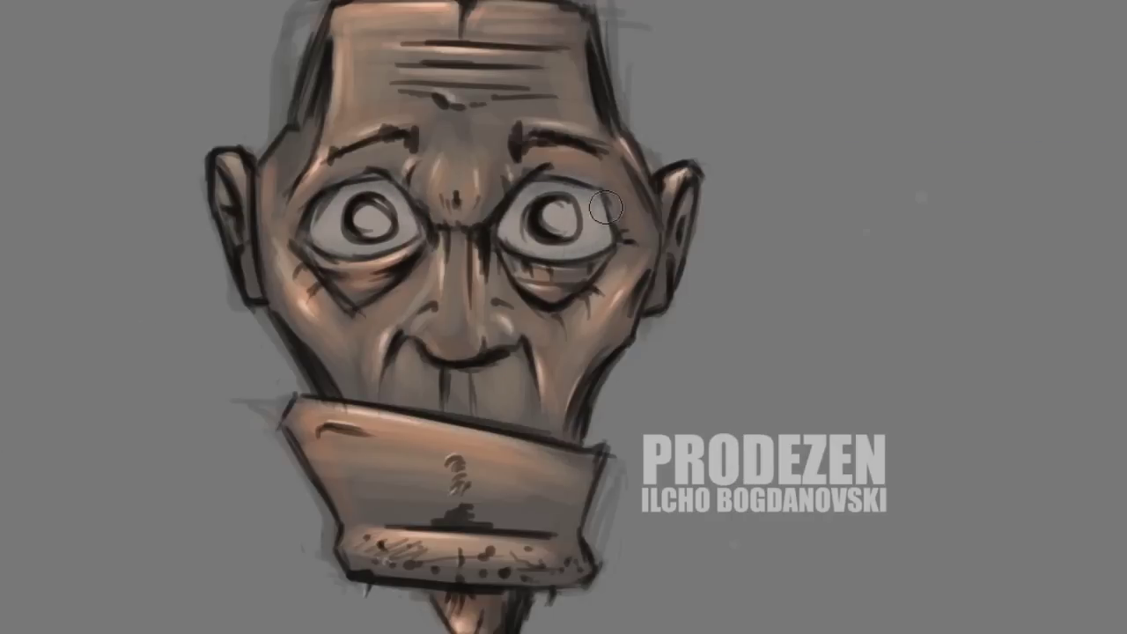
scroll(322, 188, "up", 2)
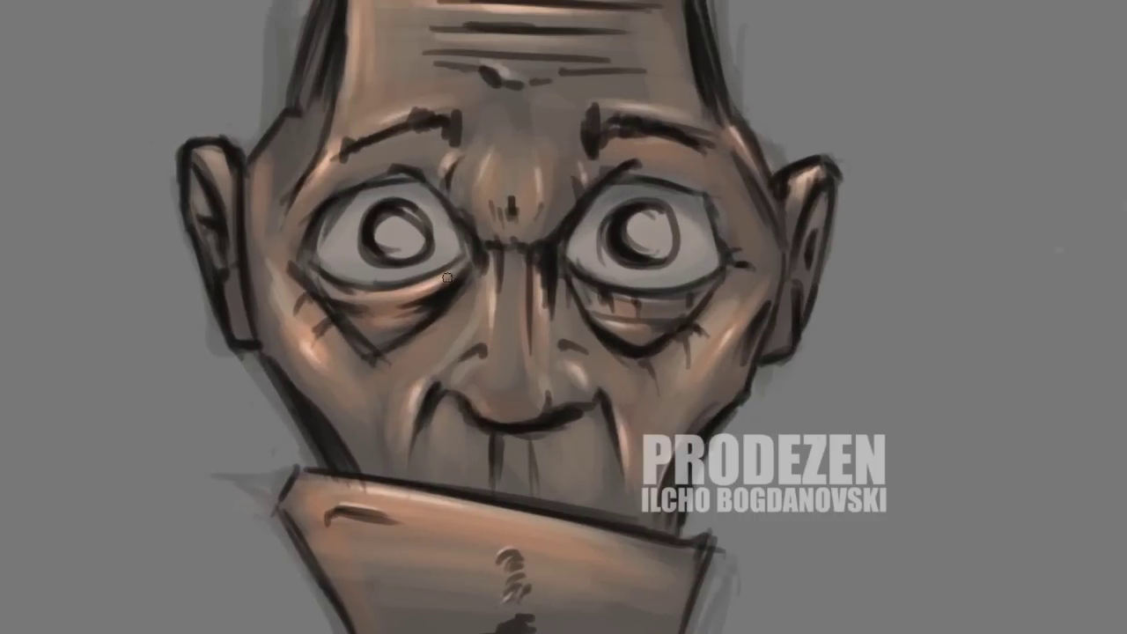
left_click_drag(722, 207, 715, 269)
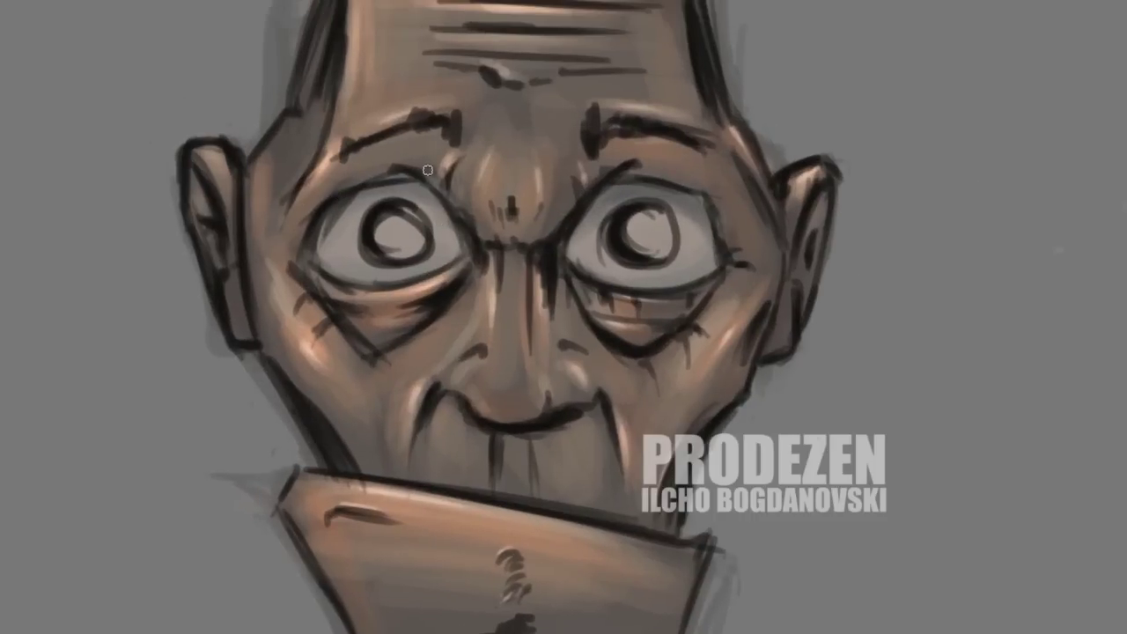
key("ctrl+shift+n")
key("Return")
- Paint both irises red
left_click(1014, 209)
key("Return")
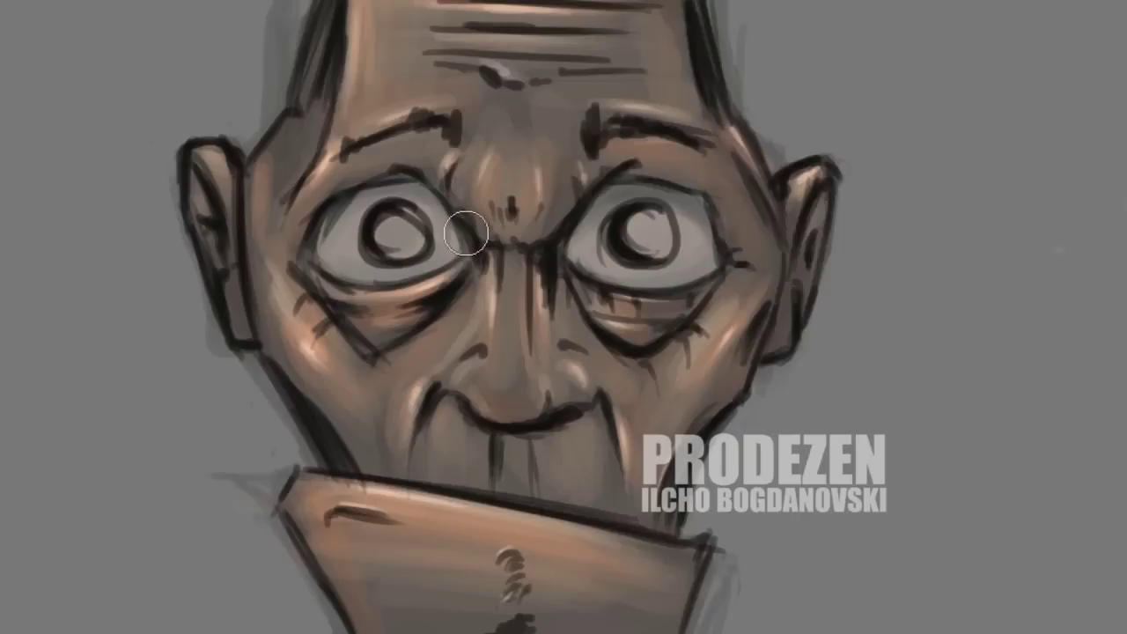
left_click_drag(387, 225, 410, 239)
left_click_drag(630, 220, 639, 236)
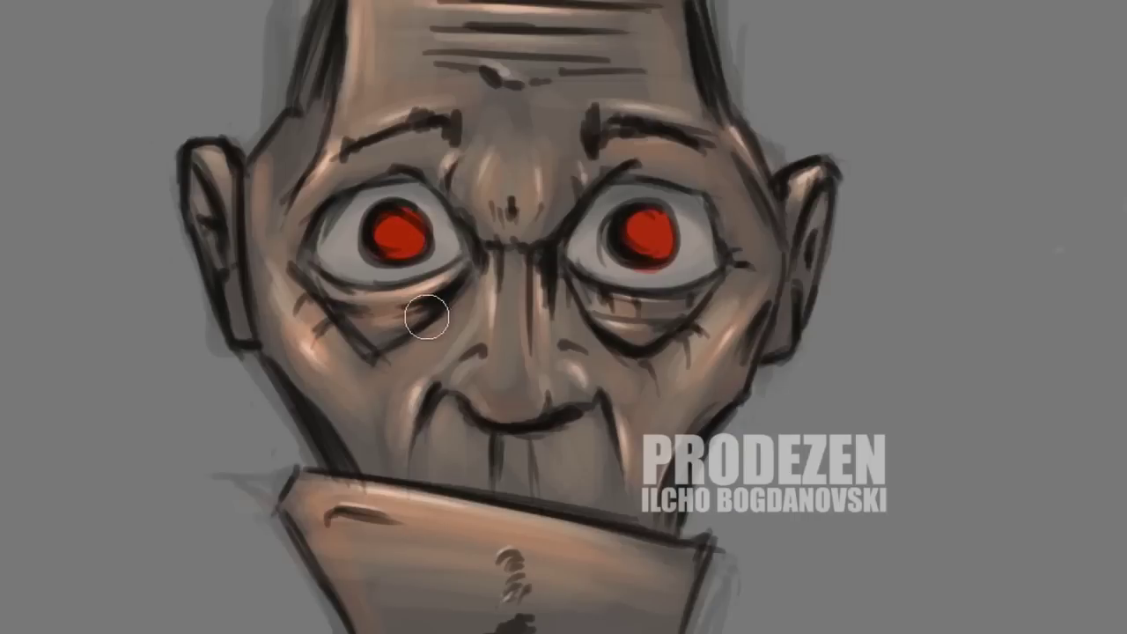
- Dab a dark left pupil and a small right-eye highlight, then shift the head slightly left
key("Return")
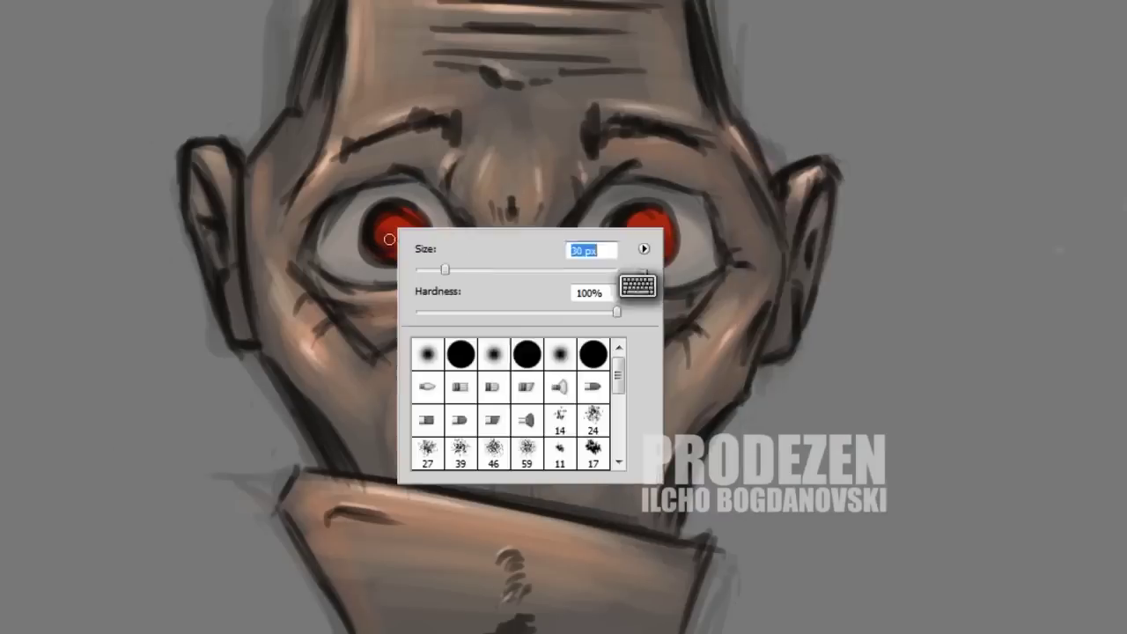
left_click(406, 237)
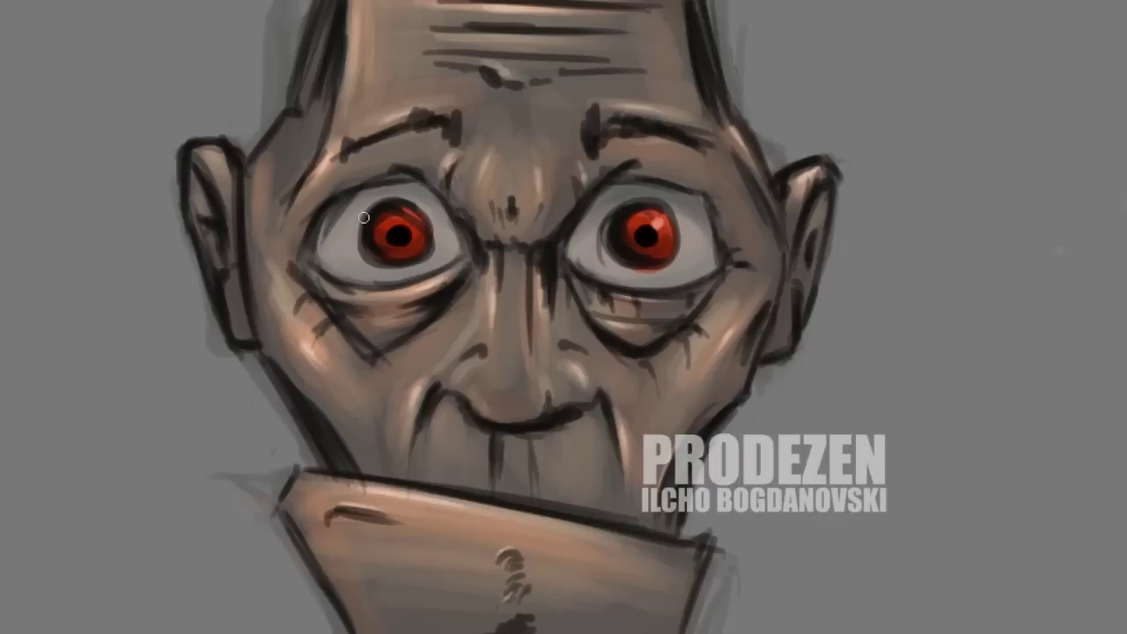
left_click(655, 228)
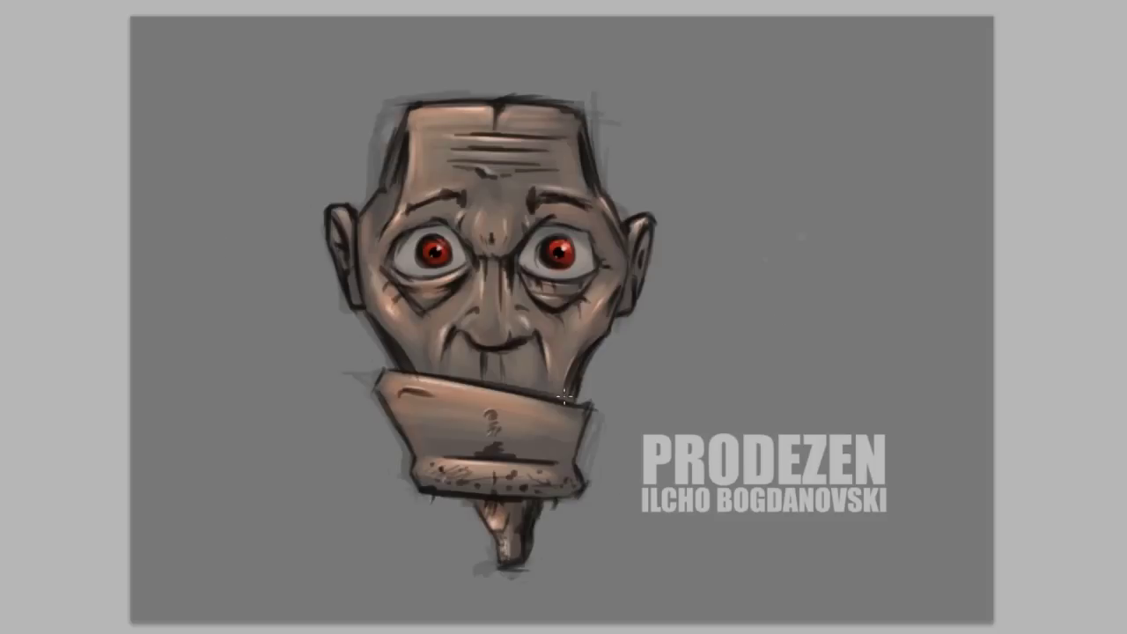
left_click_drag(729, 410, 685, 404)
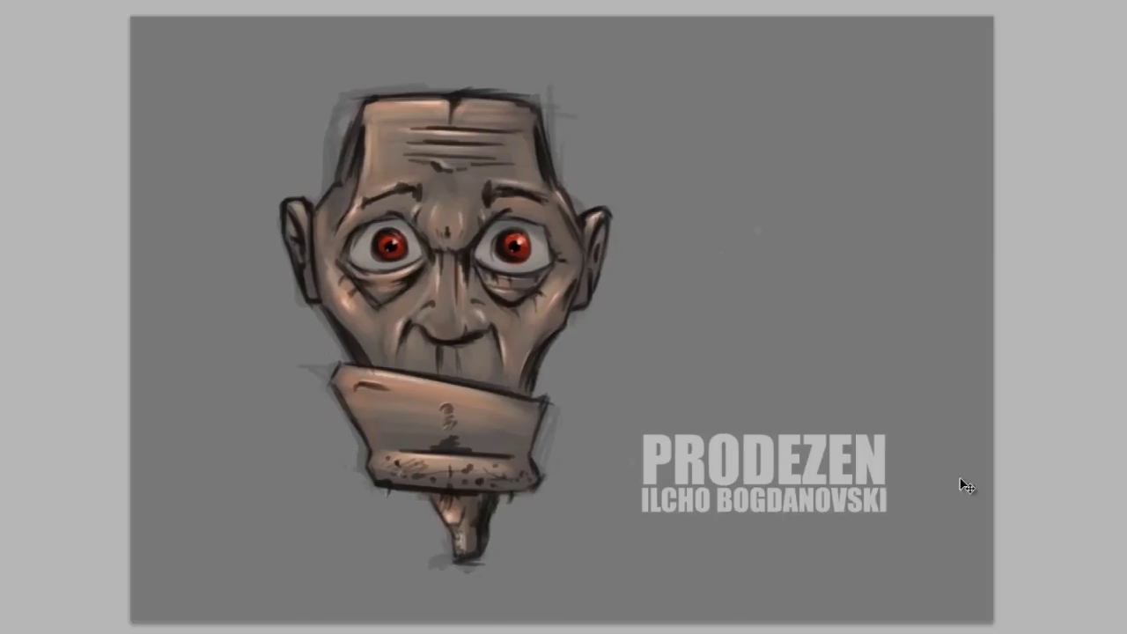
- Paint a red round blob beside the head with a large soft round brush
right_click(795, 282)
left_click(820, 231)
mouse_move(820, 231)
left_mouse_down()
mouse_move(792, 238)
mouse_move(803, 236)
left_mouse_up()
right_click(805, 228)
key("Return")
- Shrink the brush to a tiny size and paint a zigzag tail toward the head
right_click(856, 516)
left_click_drag(898, 373, 792, 373)
key("Return")
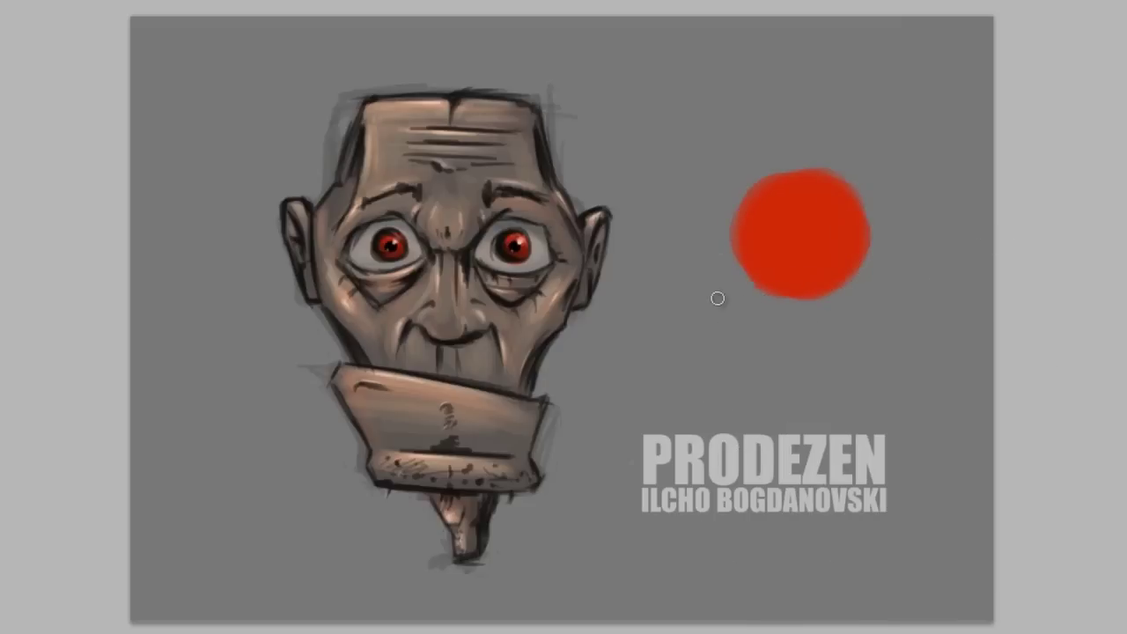
left_click_drag(713, 338, 730, 362)
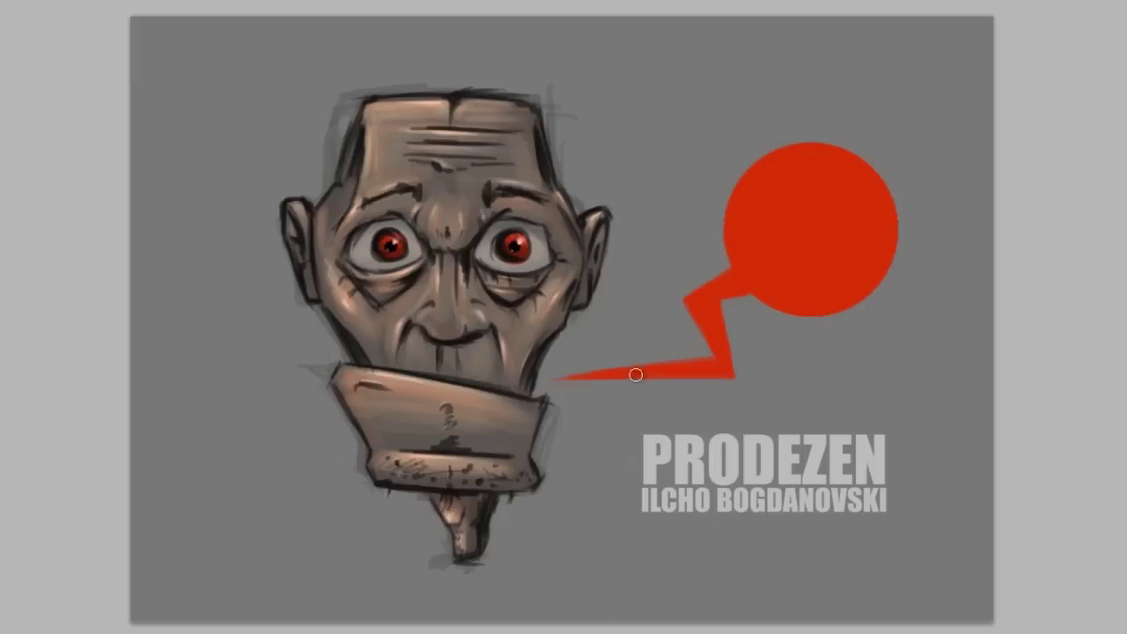
- Try darker shading strokes on the red circle, undo them, and readjust the brush size
right_click(850, 302)
key("Return")
right_click(901, 246)
key("Return")
mouse_move(775, 264)
left_mouse_down()
mouse_move(880, 241)
mouse_move(766, 225)
left_mouse_up()
key("ctrl+alt+z")
right_click(854, 317)
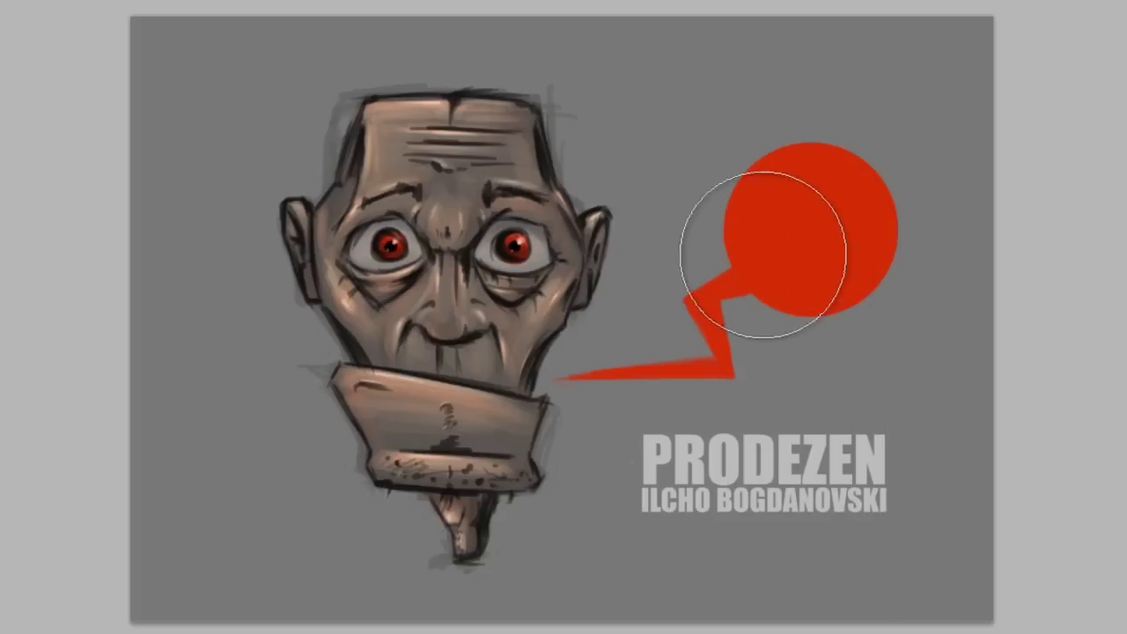
key("Return")
right_click(854, 352)
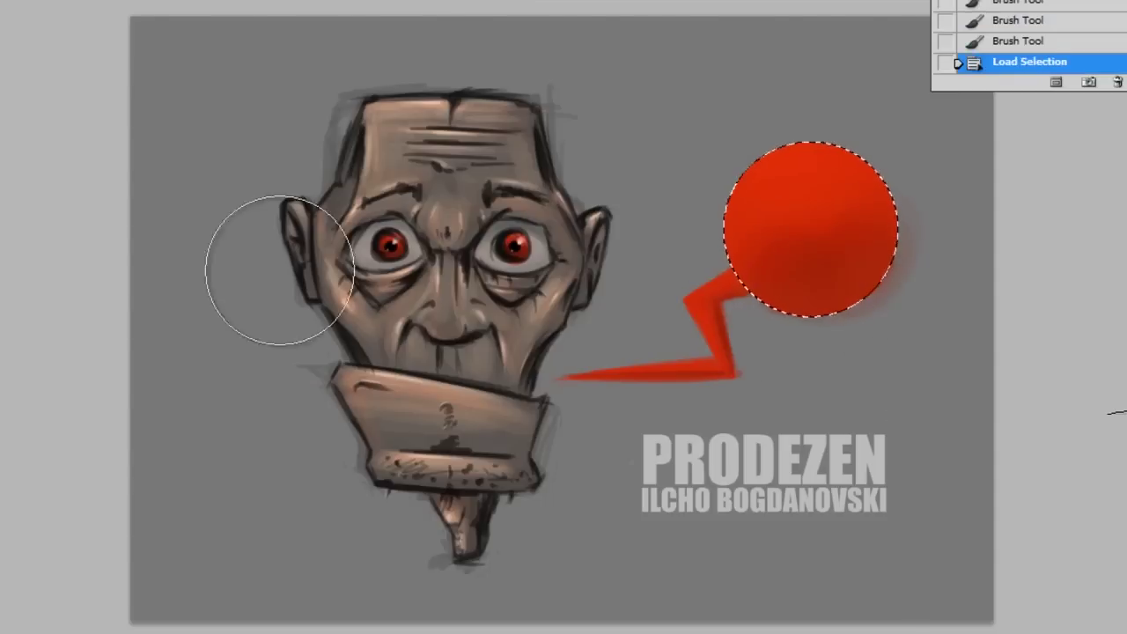
- Erase the soft red halo, deselect, and add lighter shading on a new layer
mouse_move(892, 325)
left_mouse_down()
mouse_move(881, 173)
mouse_move(848, 171)
left_mouse_up()
key("ctrl+d")
key("ctrl+shift+alt+n")
left_click_drag(748, 202, 872, 154)
left_click_drag(797, 176, 815, 214)
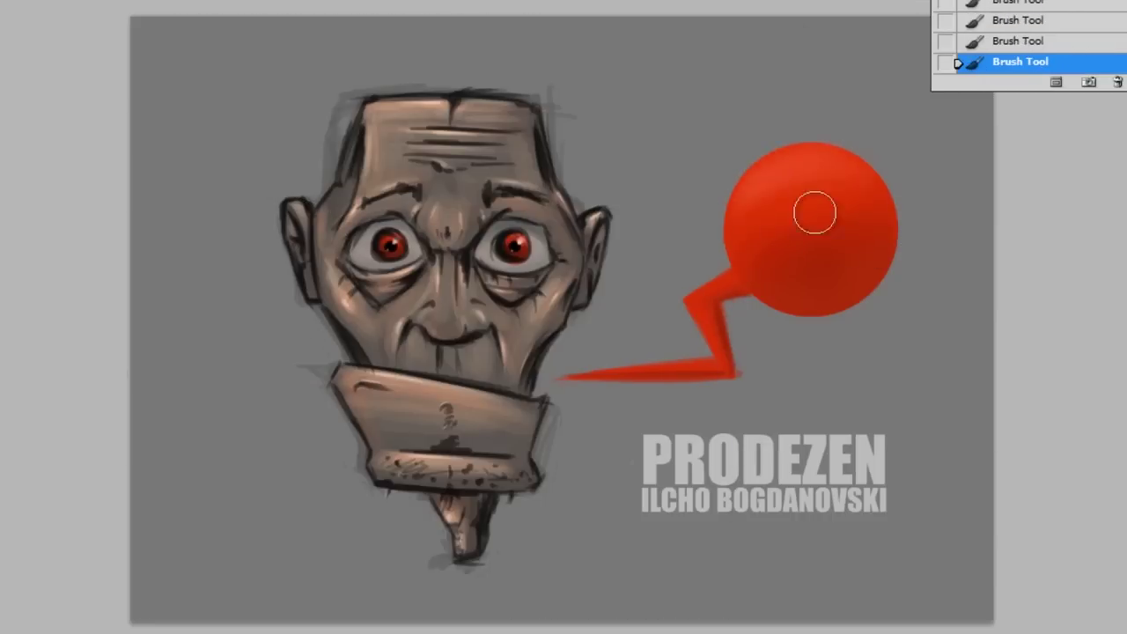
- Resize the brush and paint a light stroke along the circle's left edge
right_click(753, 317)
left_click_drag(837, 327, 793, 326)
key("Return")
right_click(932, 213)
left_click_drag(1004, 255, 1026, 254)
key("Return")
left_click_drag(768, 159, 754, 237)
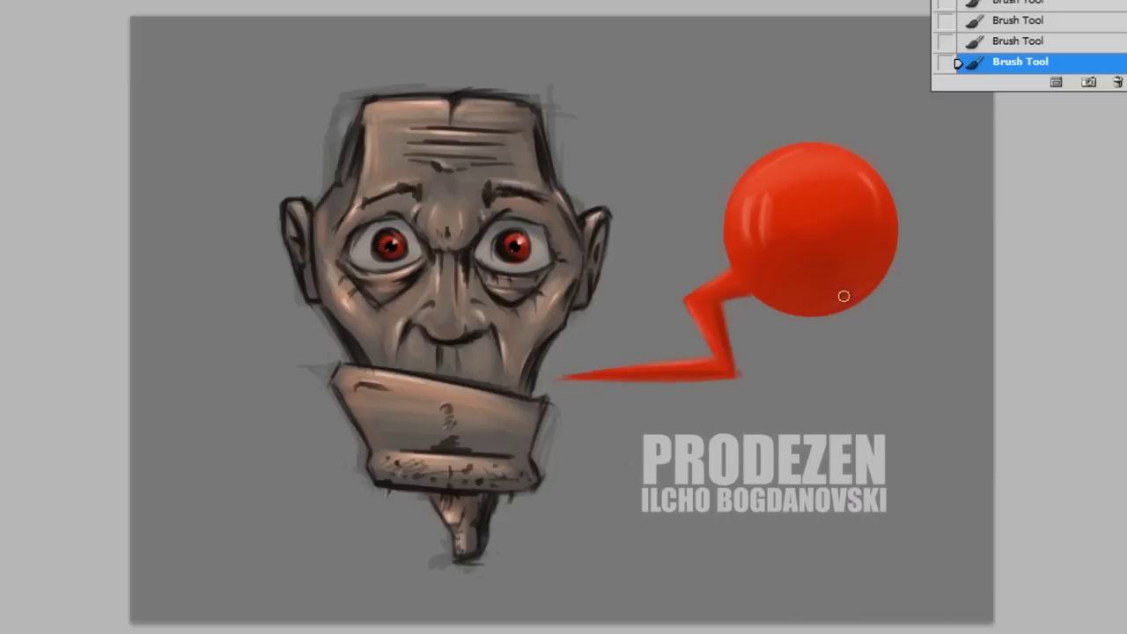
- Paint light 'UH' lettering onto the red bubble
key("Return")
mouse_move(780, 196)
left_mouse_down()
mouse_move(792, 285)
mouse_move(817, 199)
left_mouse_up()
left_click_drag(829, 200, 838, 266)
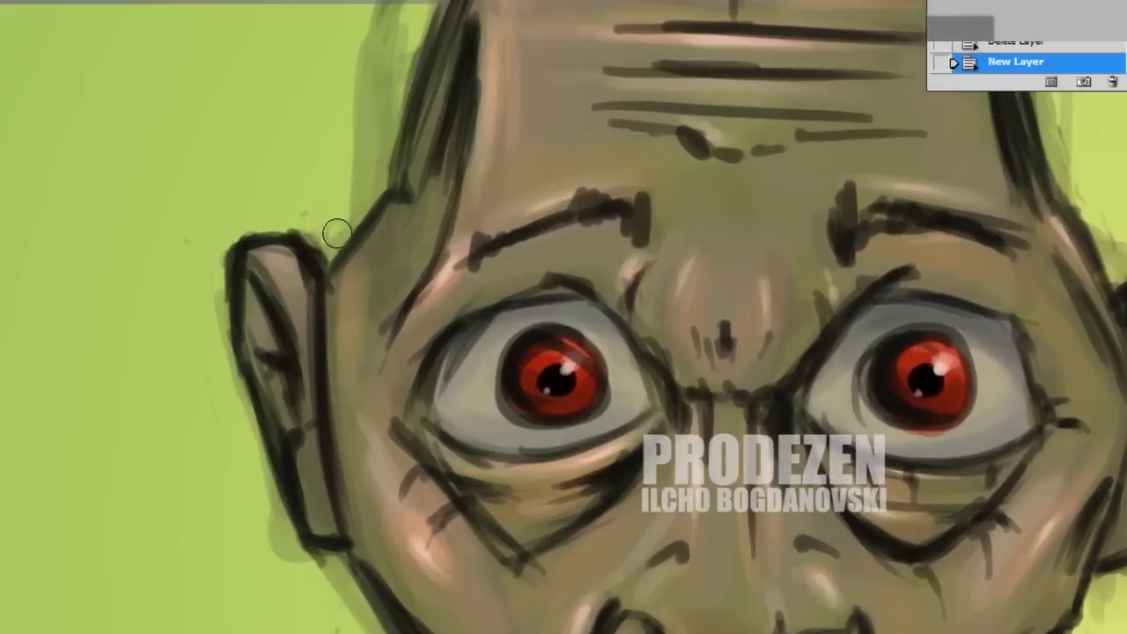
- Paint a white outline over the ear and along the jaw edge
mouse_move(337, 233)
left_mouse_down()
mouse_move(377, 199)
mouse_move(220, 234)
left_mouse_up()
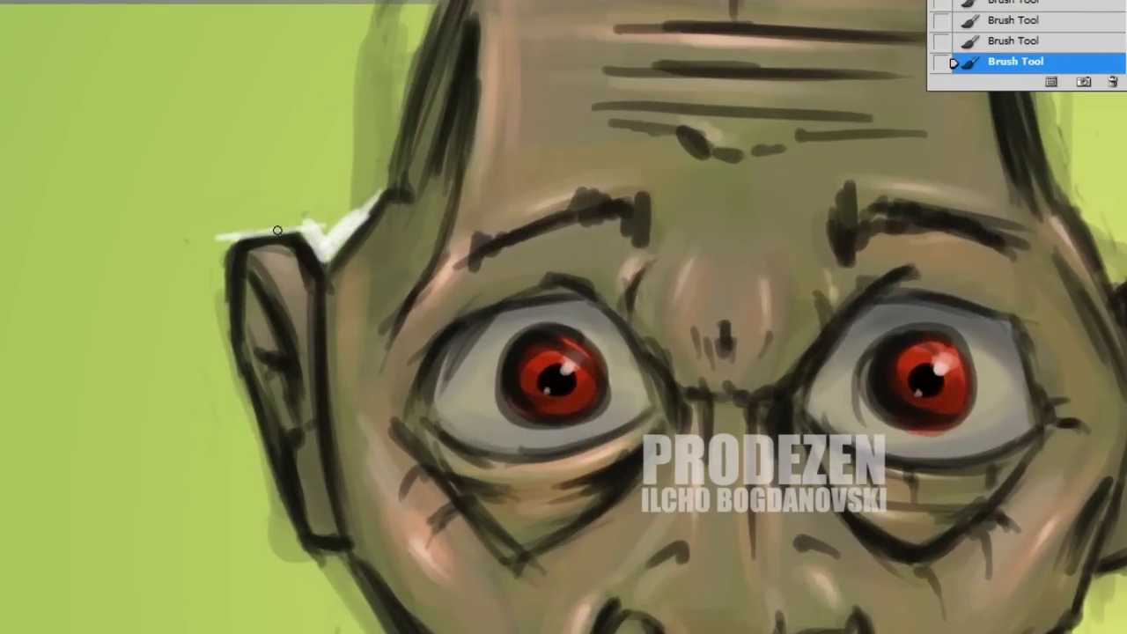
left_click_drag(319, 212, 283, 229)
mouse_move(280, 365)
left_mouse_down()
mouse_move(272, 264)
mouse_move(248, 198)
mouse_move(271, 238)
mouse_move(250, 137)
left_mouse_up()
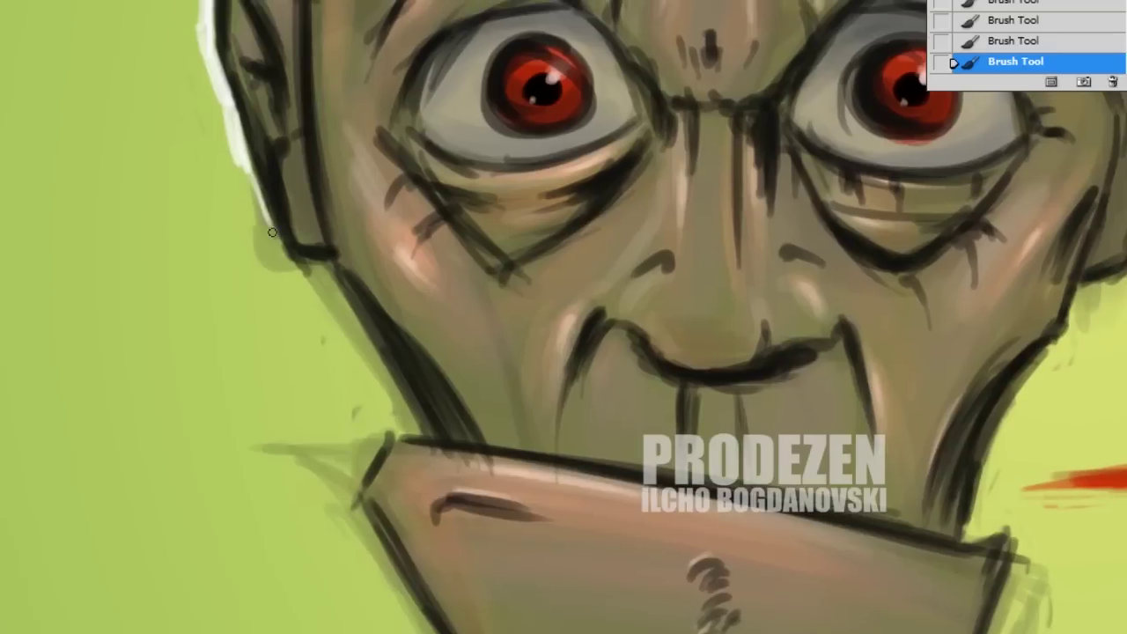
left_click_drag(247, 176, 277, 251)
mouse_move(409, 174)
left_mouse_down()
mouse_move(376, 163)
mouse_move(506, 339)
left_mouse_up()
- Thicken the white jaw outline and extend it down the chin's left edge
right_click(511, 337)
key("e")
left_click_drag(409, 172, 436, 220)
left_click_drag(470, 335, 446, 376)
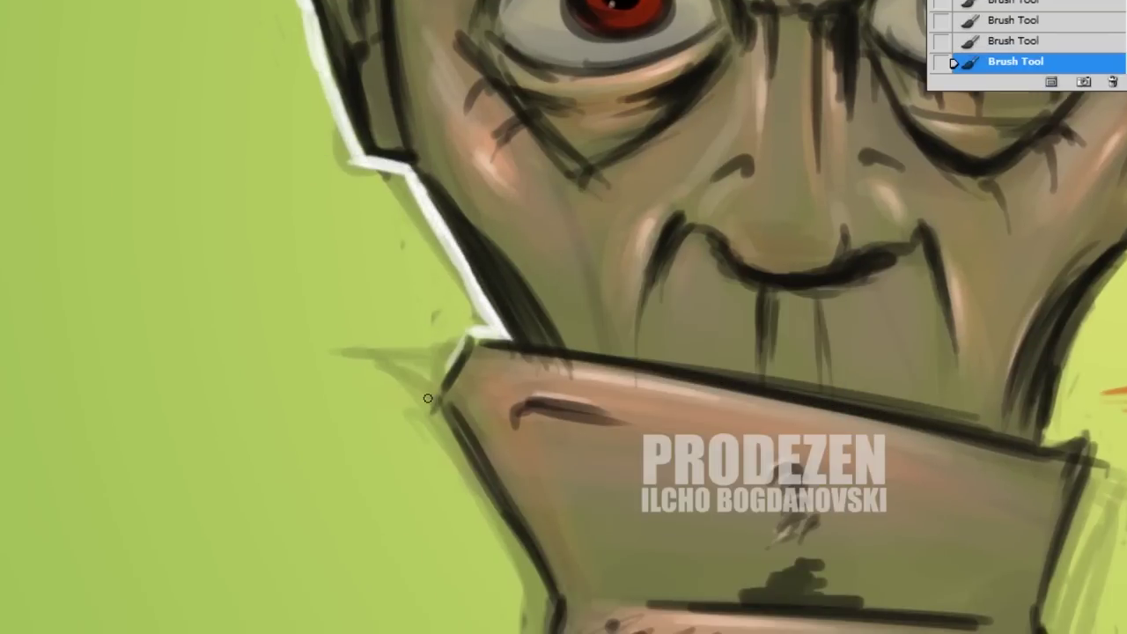
scroll(407, 235, "down", 3)
right_click(509, 406)
mouse_move(398, 211)
left_mouse_down()
mouse_move(503, 397)
mouse_move(435, 294)
mouse_move(504, 419)
left_mouse_up()
- Resize the brush and outline the chin's bottom edge in white
right_click(435, 295)
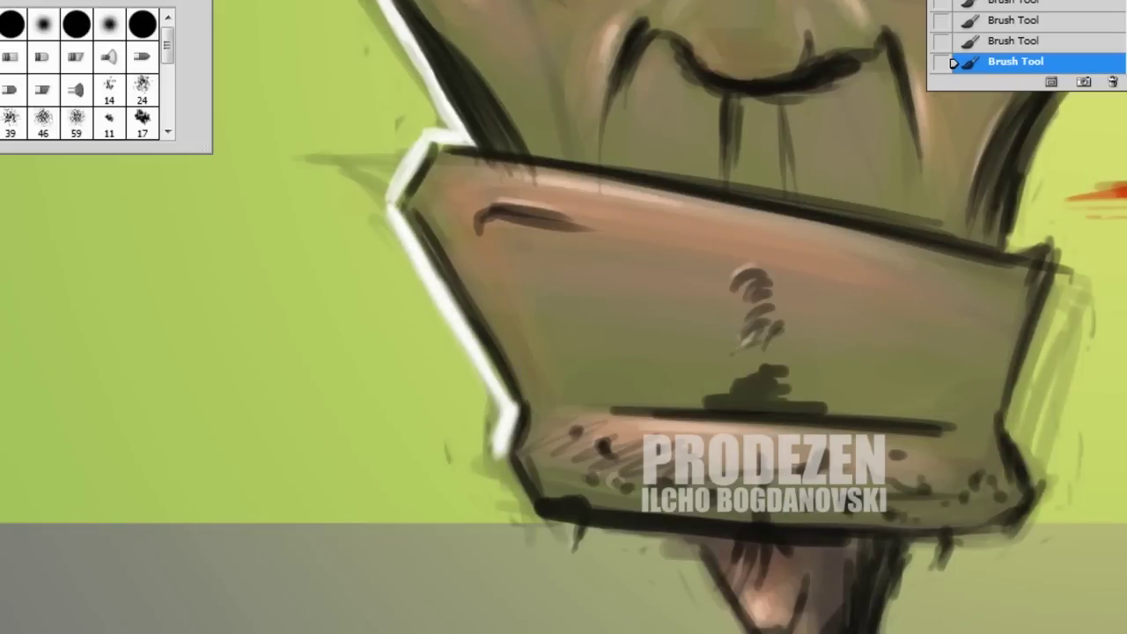
scroll(496, 382, "down", 2)
right_click(497, 401)
key("Return")
left_click_drag(572, 412, 541, 440)
left_click_drag(506, 398, 553, 415)
left_click_drag(669, 422, 574, 418)
- Outline the neck's left, bottom and right edges in white
mouse_move(711, 496)
left_mouse_down()
mouse_move(748, 622)
mouse_move(652, 420)
mouse_move(674, 418)
left_mouse_up()
mouse_move(760, 617)
left_mouse_down()
mouse_move(637, 410)
mouse_move(709, 430)
left_mouse_up()
mouse_move(687, 411)
left_mouse_down()
mouse_move(753, 408)
mouse_move(744, 387)
left_mouse_up()
left_click_drag(722, 436, 612, 432)
left_click_drag(467, 424, 505, 261)
- Outline the collar, face's right side, ear and side of the head in white
mouse_move(569, 245)
left_mouse_down()
mouse_move(631, 191)
mouse_move(622, 184)
mouse_move(627, 137)
left_mouse_up()
mouse_move(484, 264)
left_mouse_down()
mouse_move(527, 117)
mouse_move(484, 254)
left_mouse_up()
left_click_drag(484, 255, 471, 212)
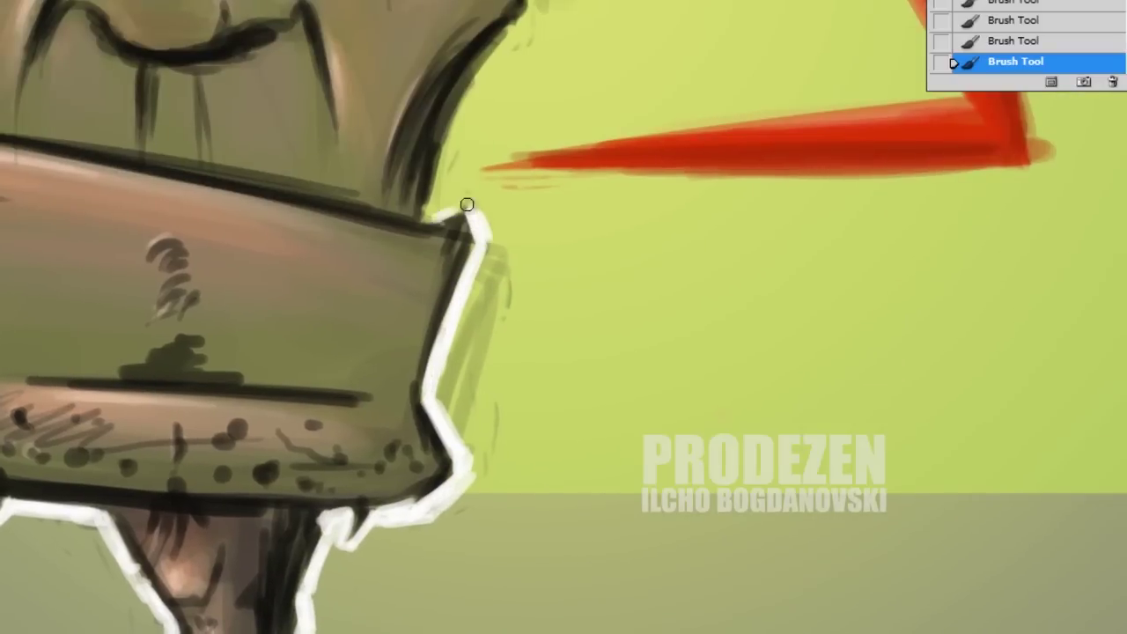
mouse_move(436, 170)
left_mouse_down()
mouse_move(465, 105)
mouse_move(364, 246)
left_mouse_up()
mouse_move(498, 80)
left_mouse_down()
mouse_move(484, 130)
mouse_move(410, 205)
left_mouse_up()
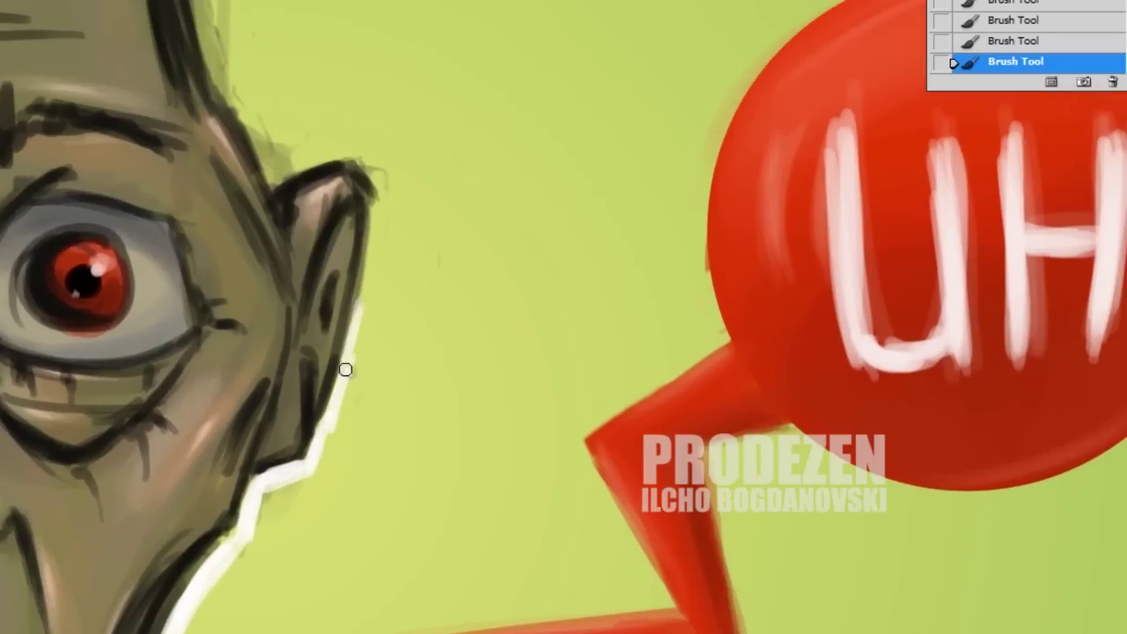
mouse_move(344, 370)
left_mouse_down()
mouse_move(377, 176)
mouse_move(351, 147)
left_mouse_up()
left_click_drag(274, 182, 260, 132)
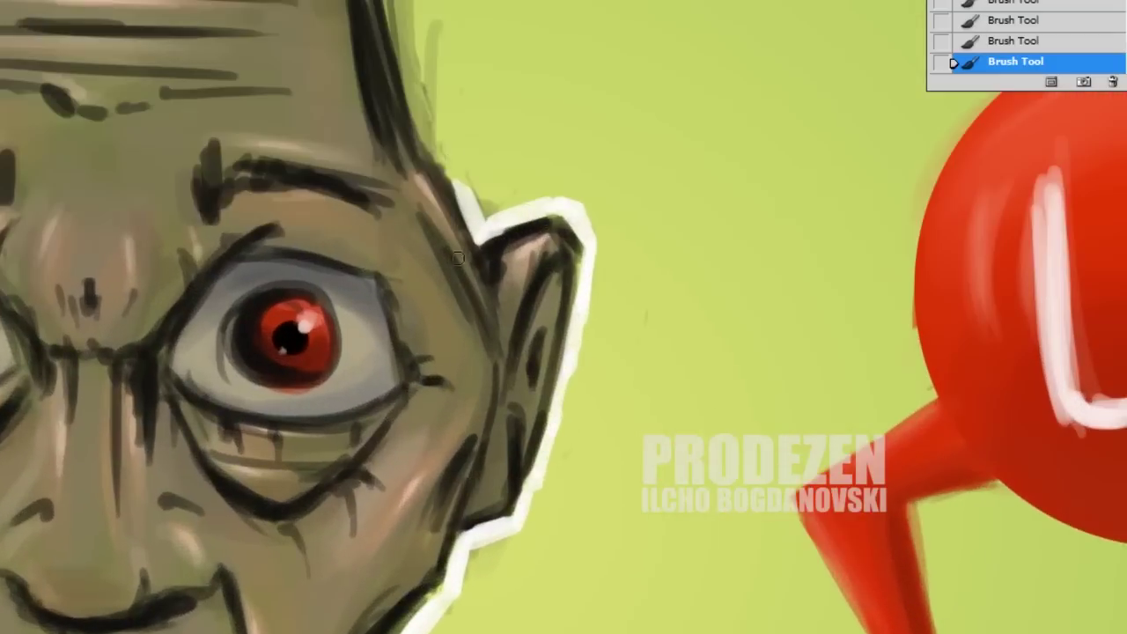
mouse_move(414, 84)
left_mouse_down()
mouse_move(437, 169)
mouse_move(392, 24)
left_mouse_up()
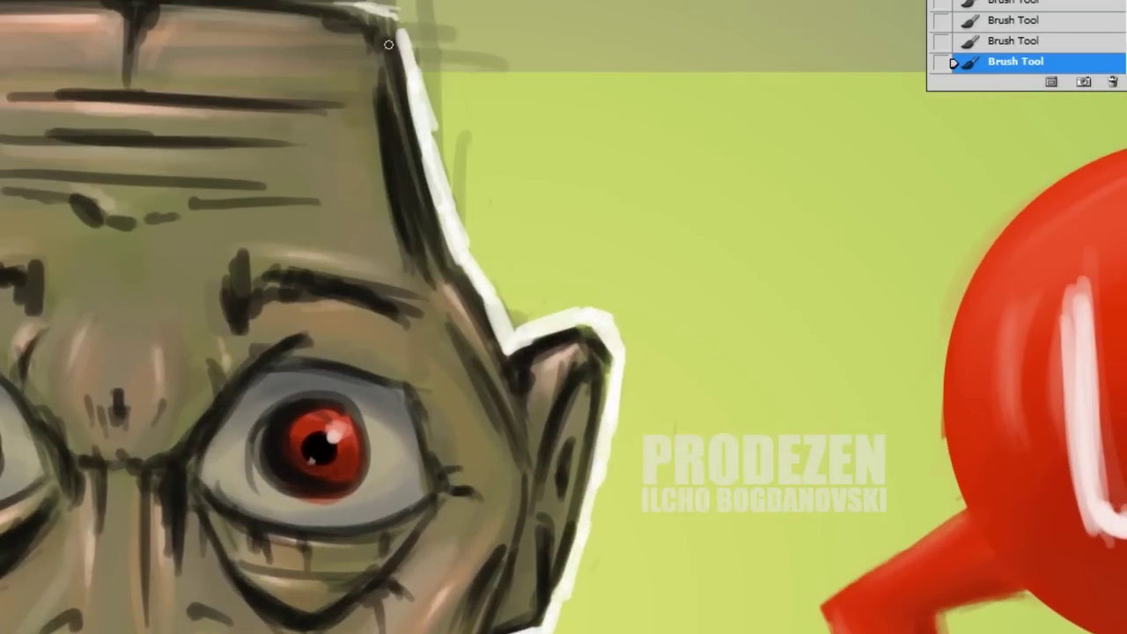
- Outline the top and left edge of the head in white, then fit the whole image
right_click(523, 211)
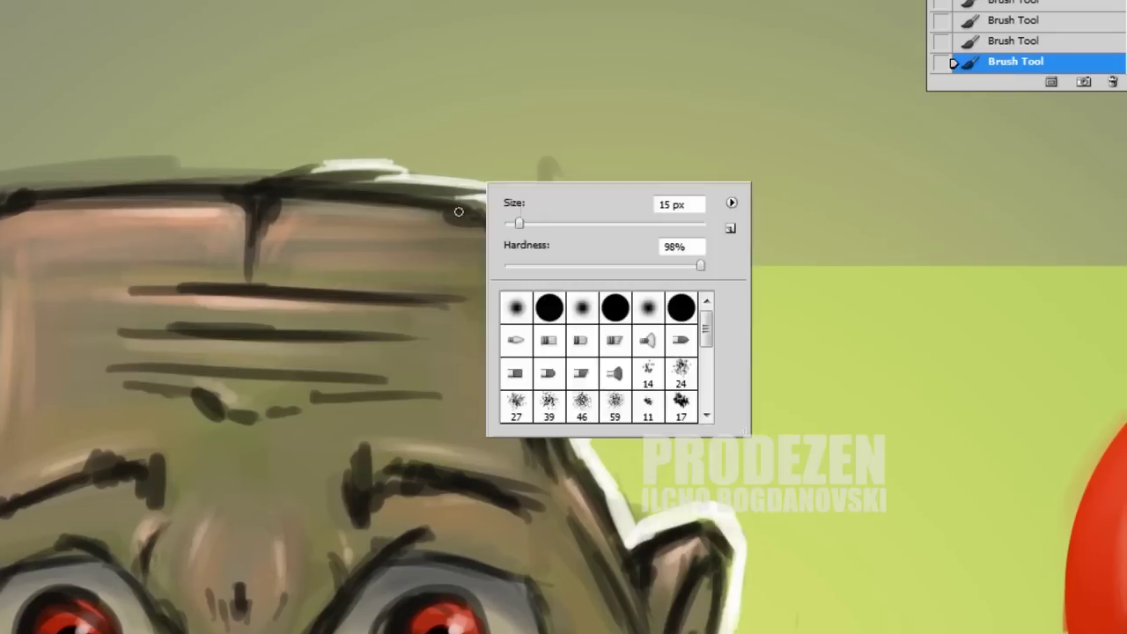
key("Return")
left_click_drag(382, 161, 431, 194)
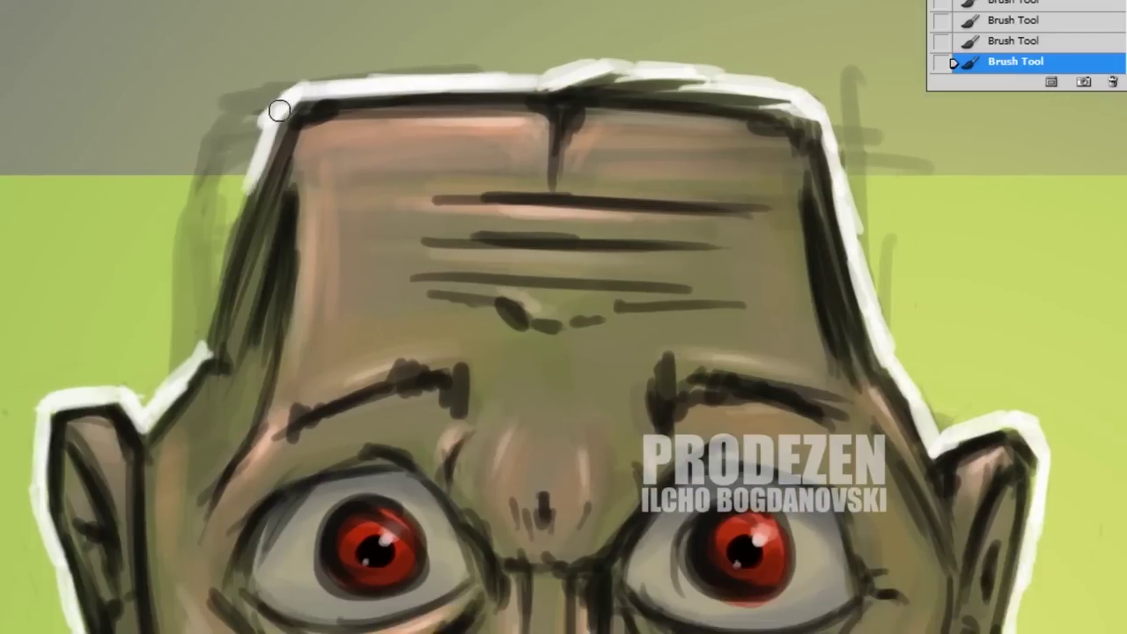
left_click_drag(277, 114, 203, 297)
key("ctrl+0")
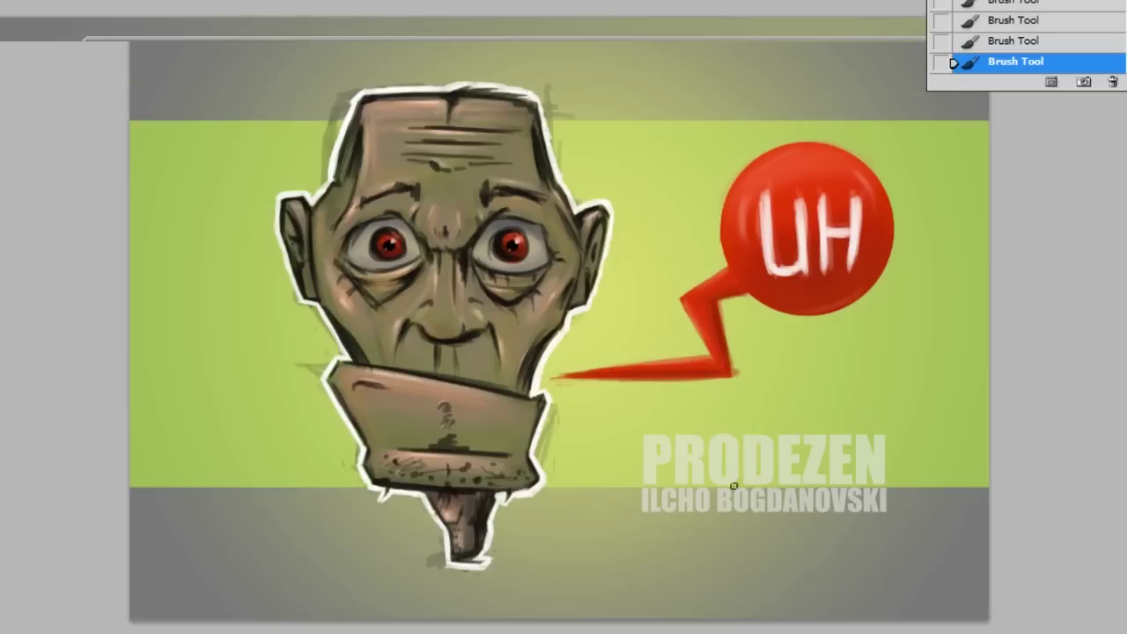
- On a new layer, shade the top of the collar with a larger brush
key("ctrl+shift+alt+n")
right_click(633, 176)
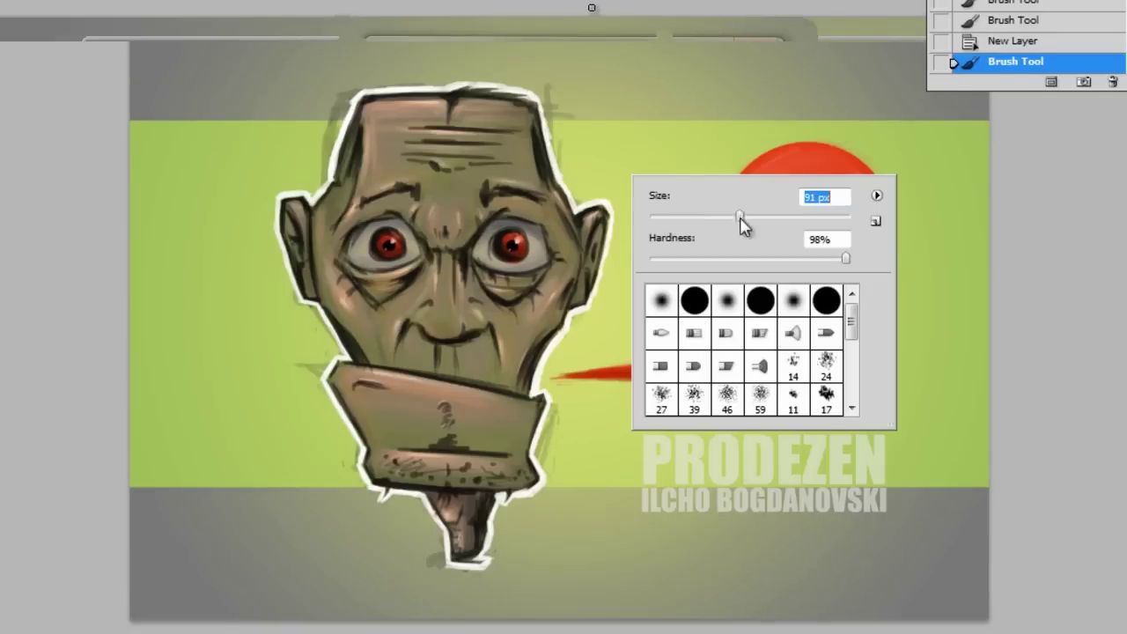
left_click(384, 419)
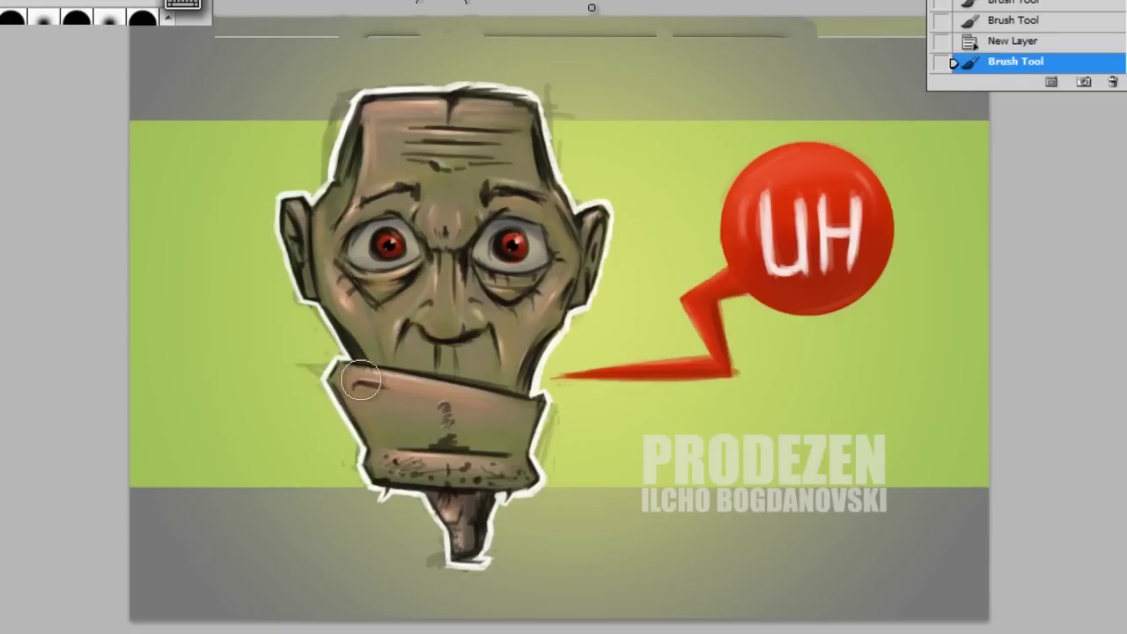
left_click_drag(365, 388, 370, 428)
right_click(618, 415)
left_click(449, 433)
- Zoom in on the face and darken the bags under both eyes with a smaller brush
right_click(645, 280)
key("Return")
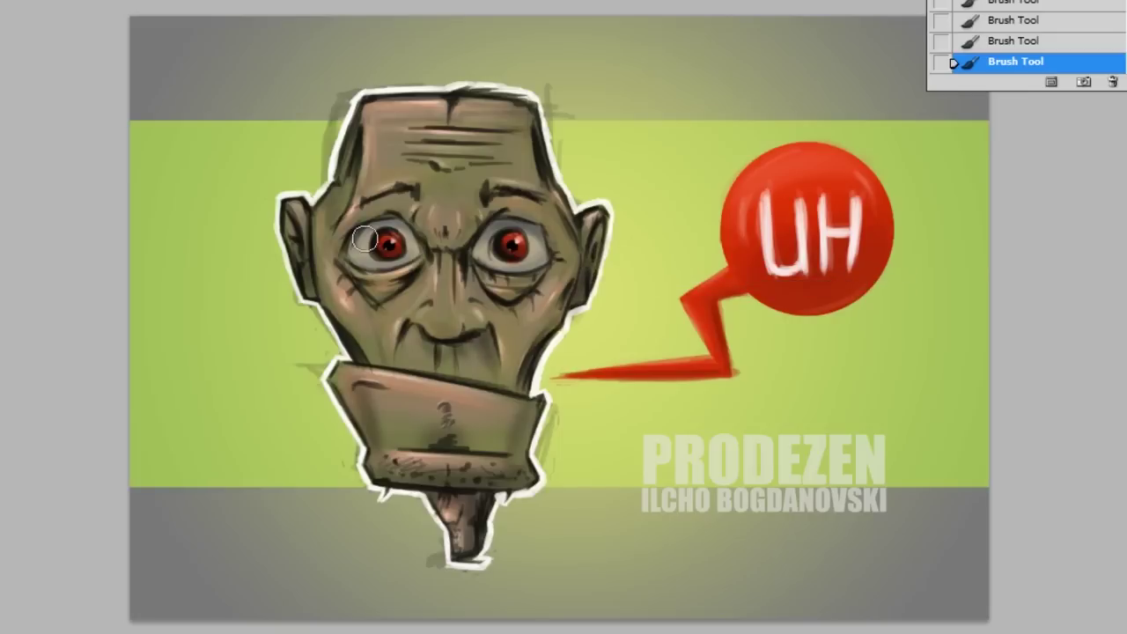
right_click(557, 299)
key("Return")
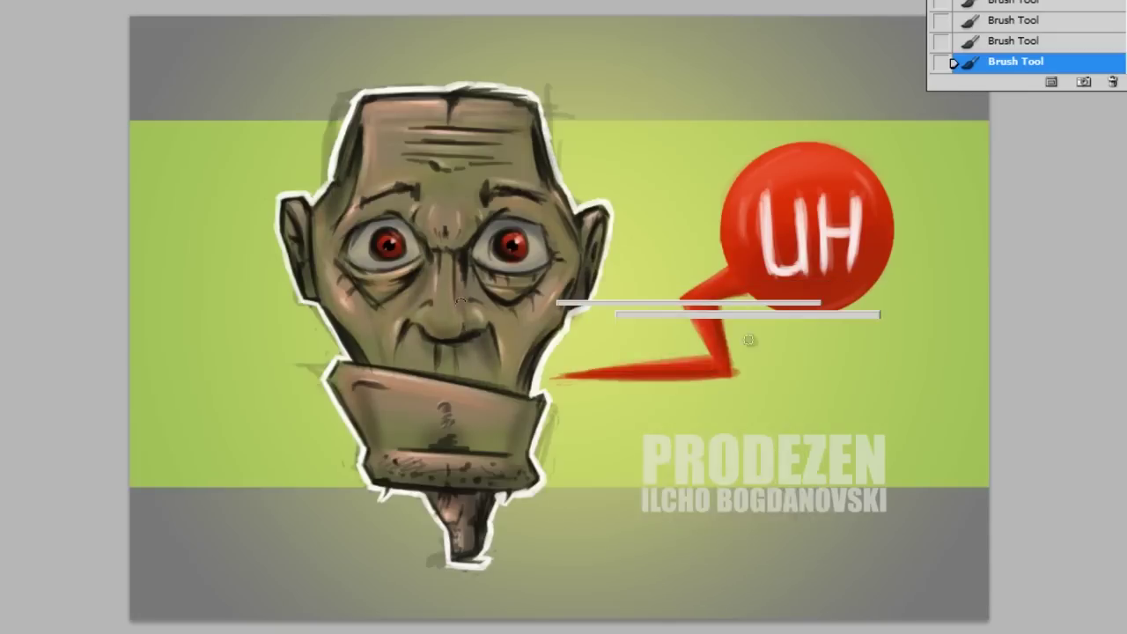
right_click(627, 460)
key("Return")
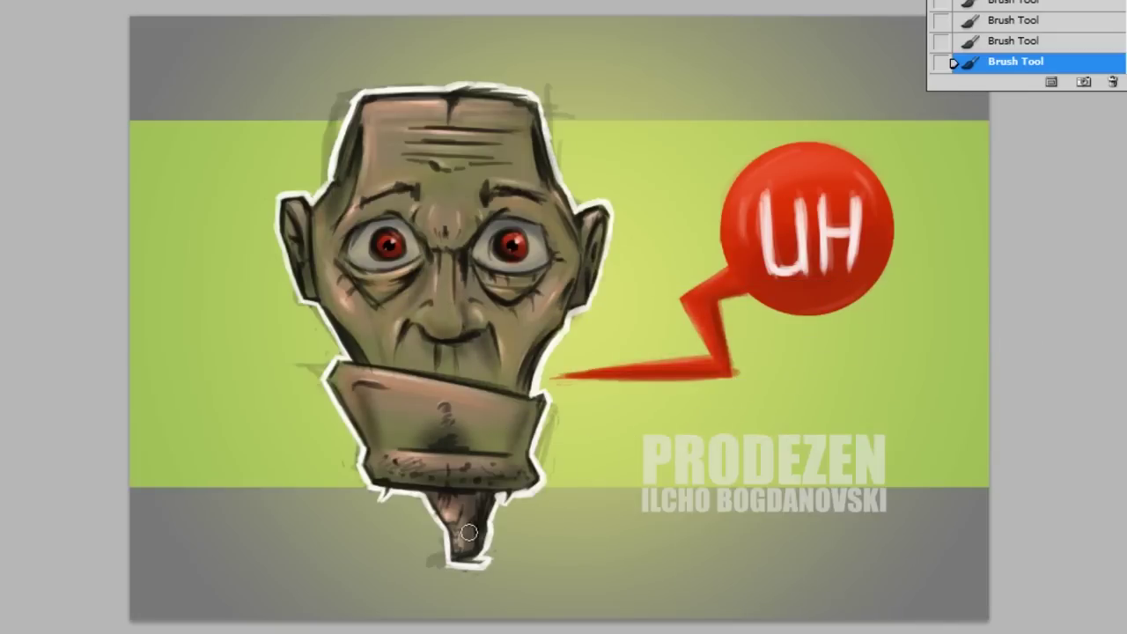
key("ctrl+plus")
left_click_drag(114, 238, 356, 284)
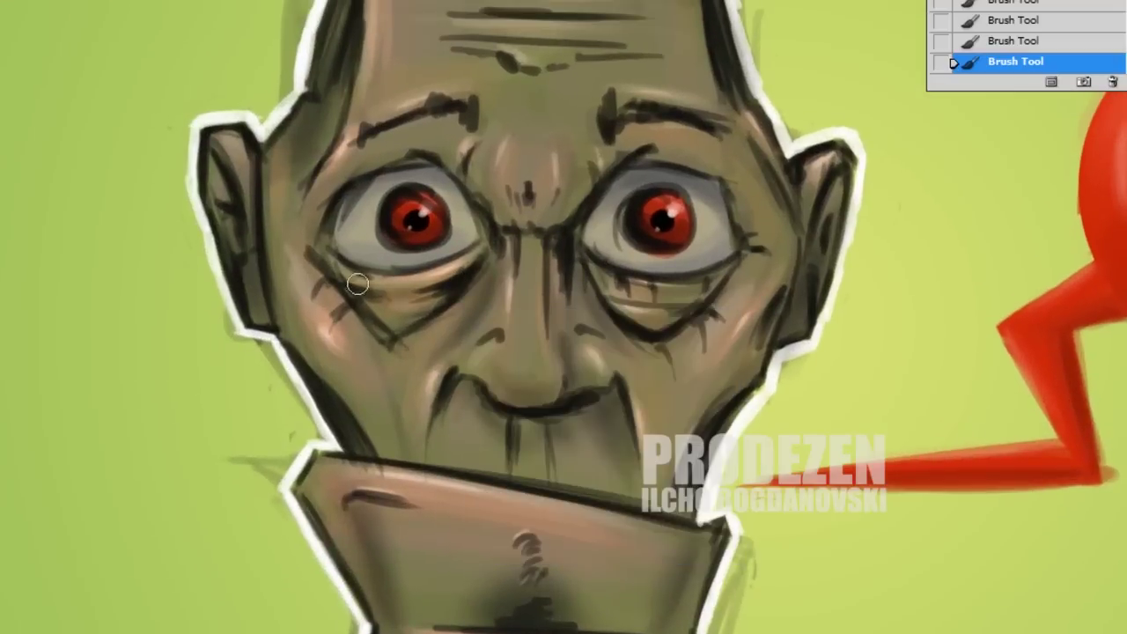
left_click_drag(695, 290, 646, 329)
left_click_drag(339, 299, 372, 327)
- Enlarge the brush and shade above both eyes
right_click(631, 197)
key("Return")
left_click_drag(370, 150, 403, 171)
left_click_drag(713, 172, 667, 156)
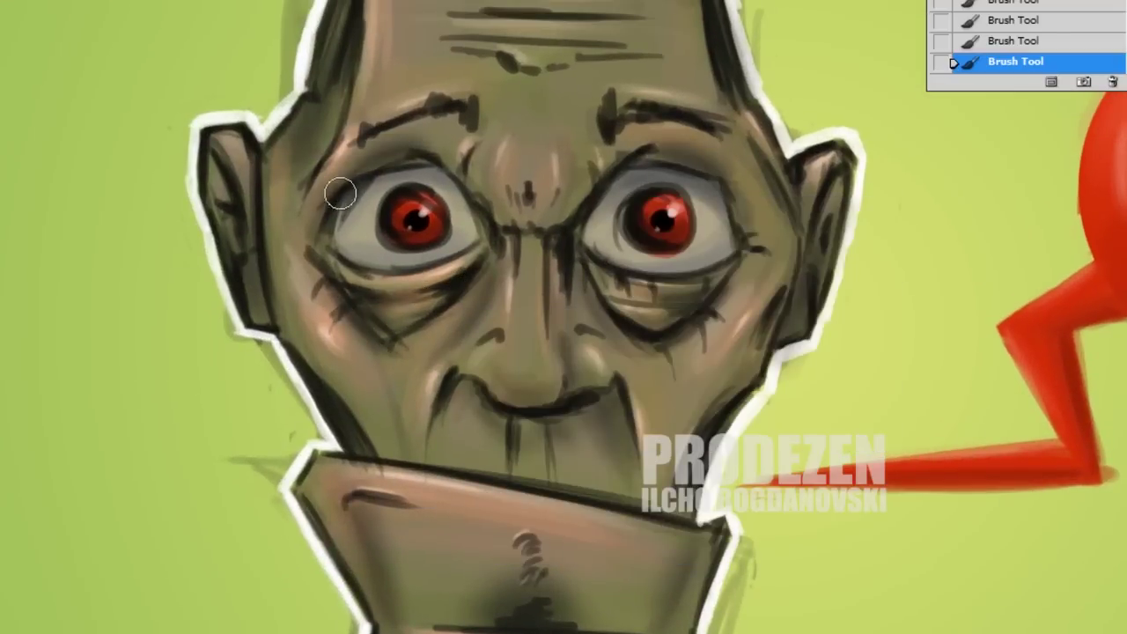
- Set the brush to 68 px and deepen the shadow under the left eye's lower lid
right_click(446, 313)
key("Return")
right_click(556, 55)
key("Return")
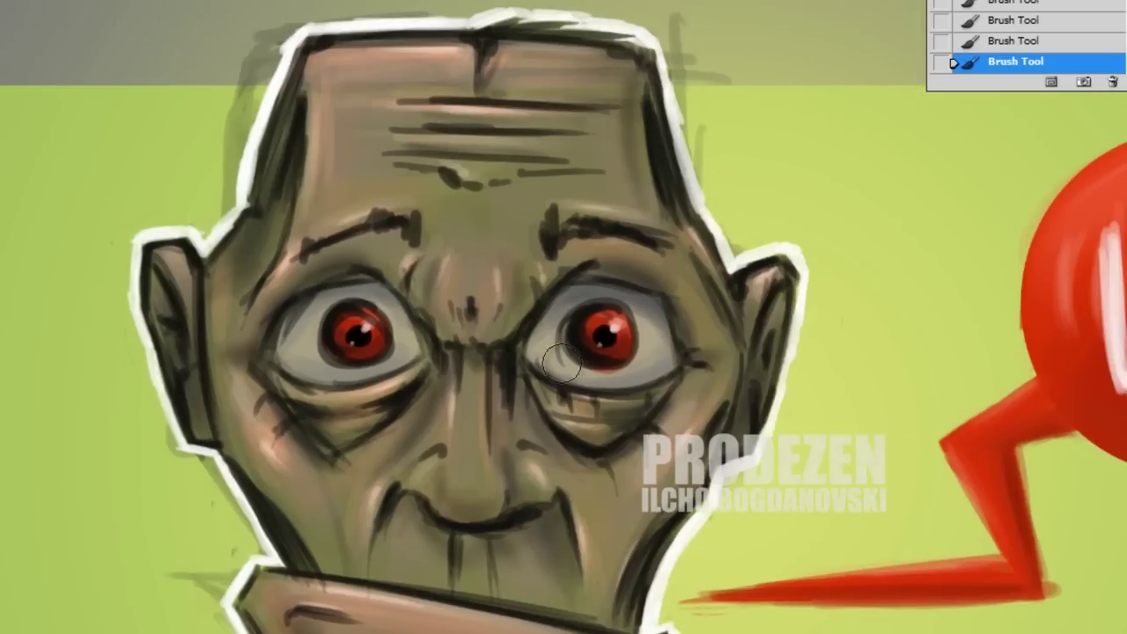
left_click_drag(420, 391, 284, 357)
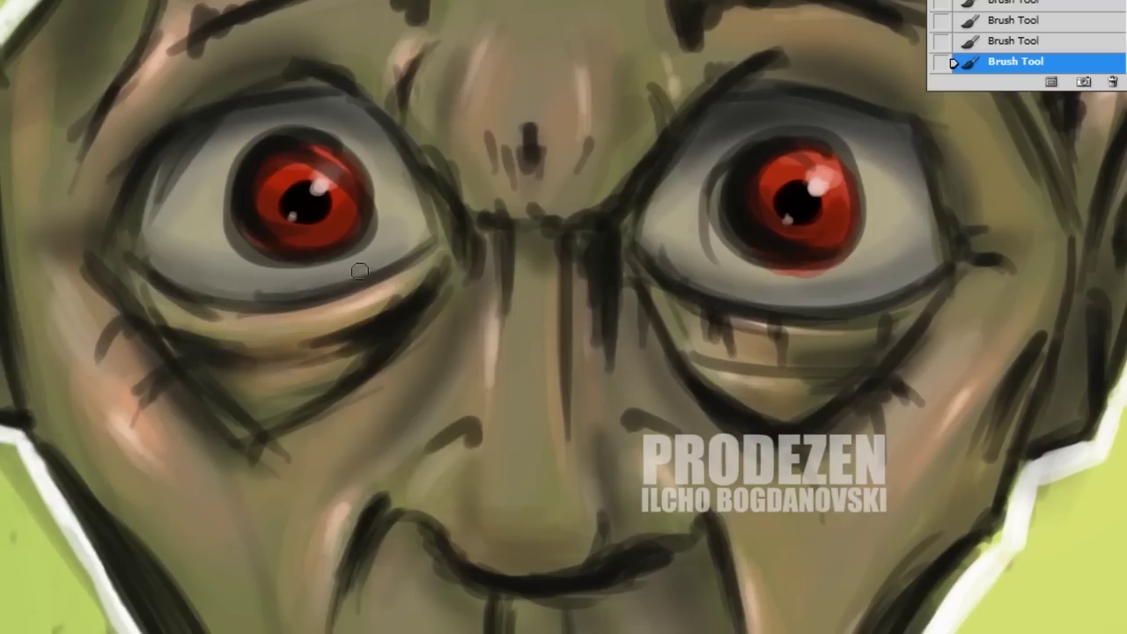
left_click_drag(359, 272, 425, 236)
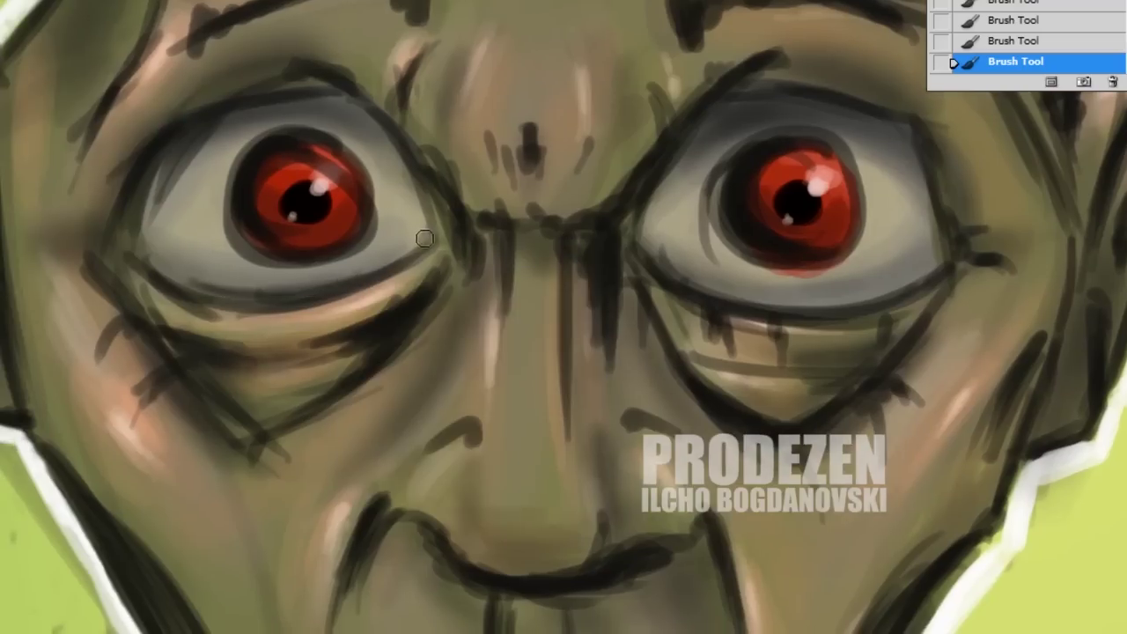